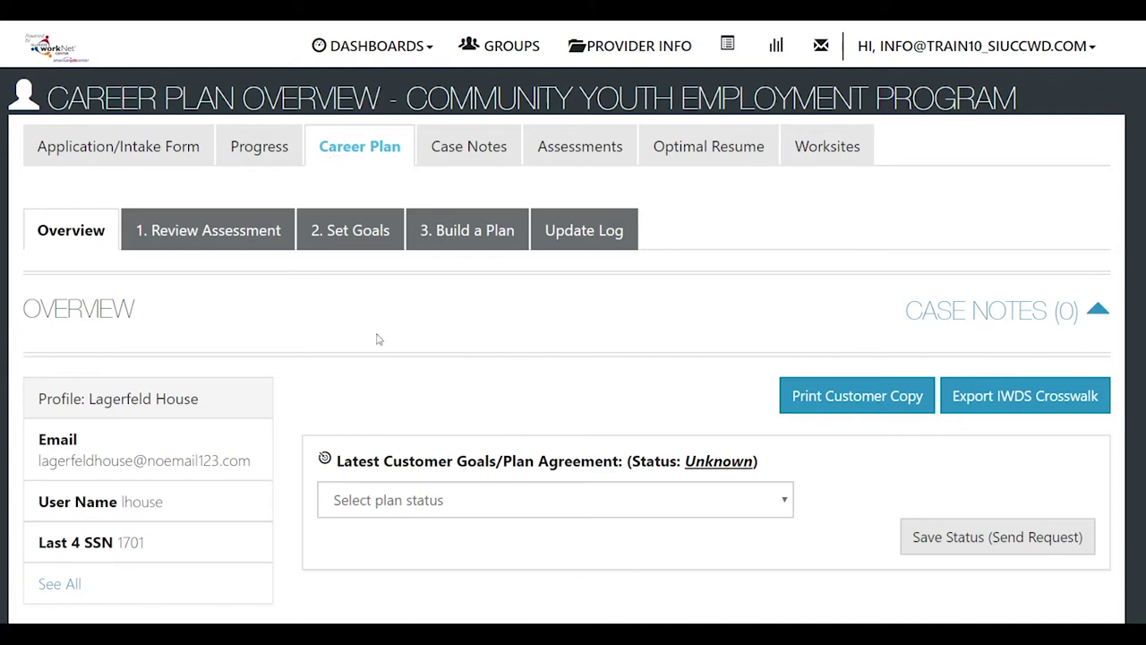
Step: Review the career plan overview and the available status options for the customer goals/plan agreement
scroll(377, 339, "down", 2)
scroll(377, 339, "down", 1)
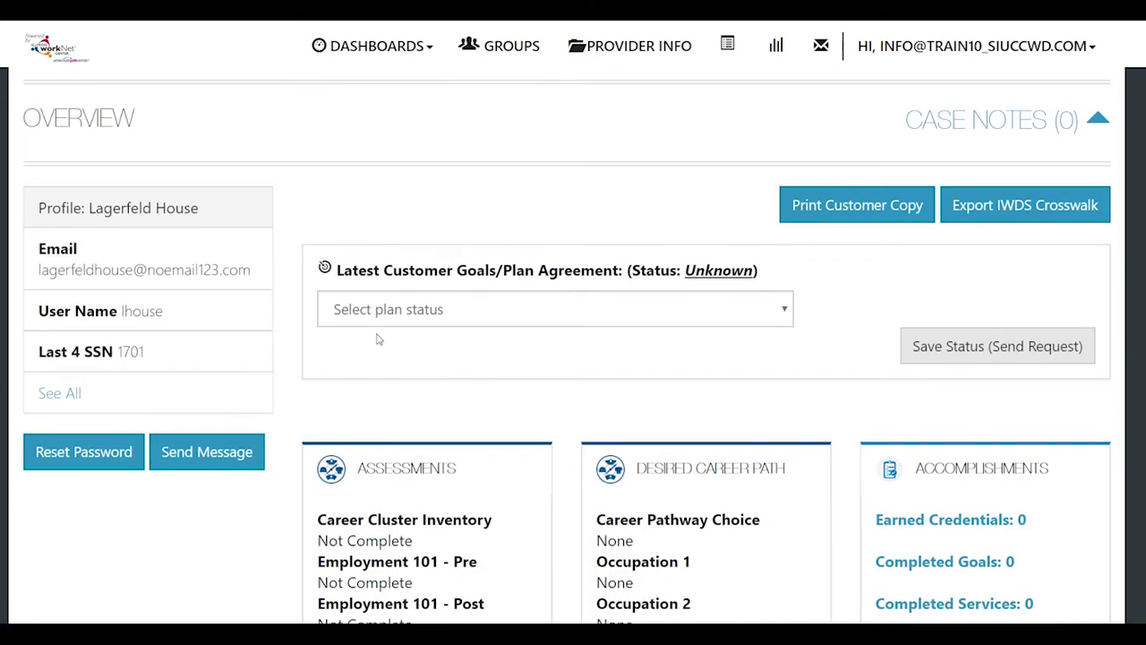
scroll(382, 335, "down", 5)
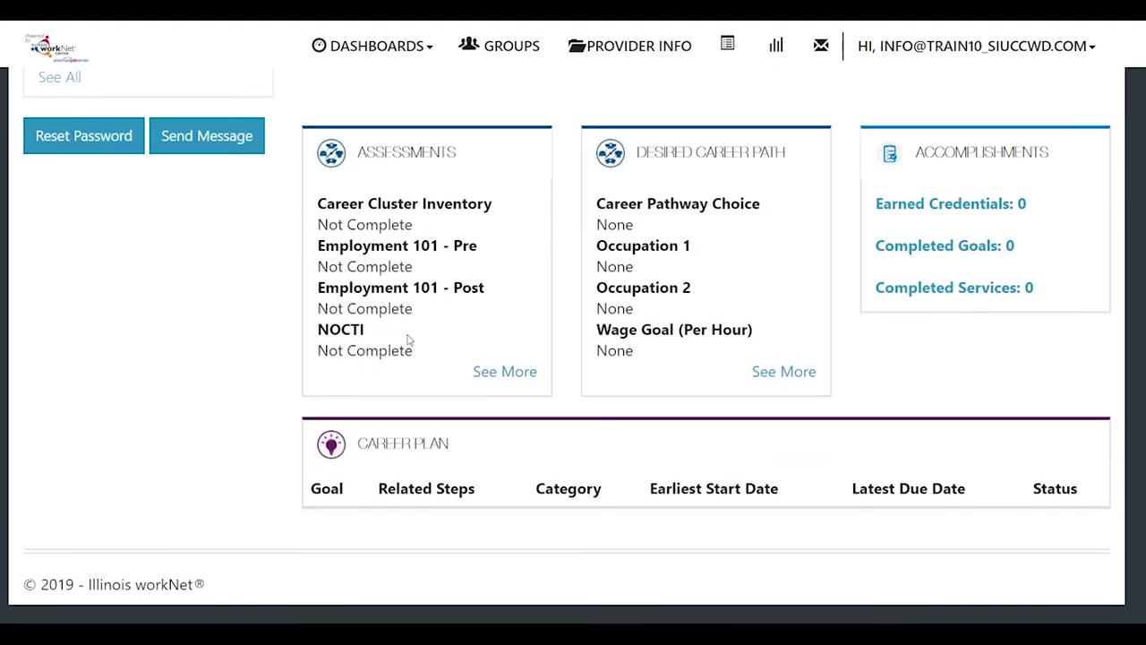
scroll(407, 337, "up", 5)
scroll(407, 339, "up", 1)
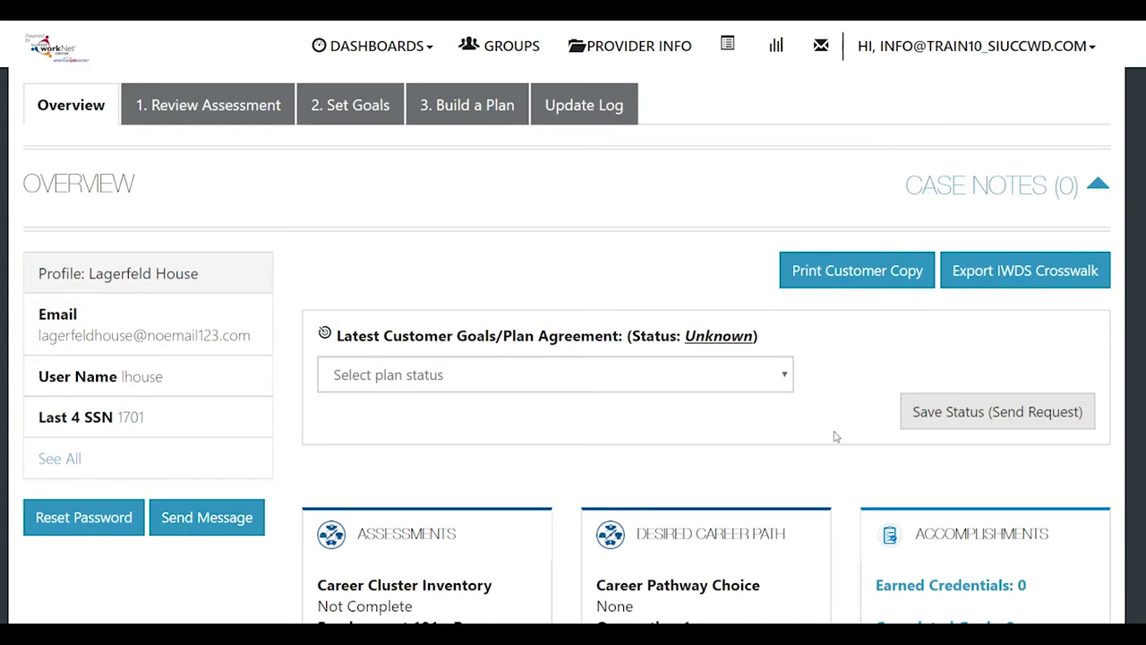
left_click(786, 377)
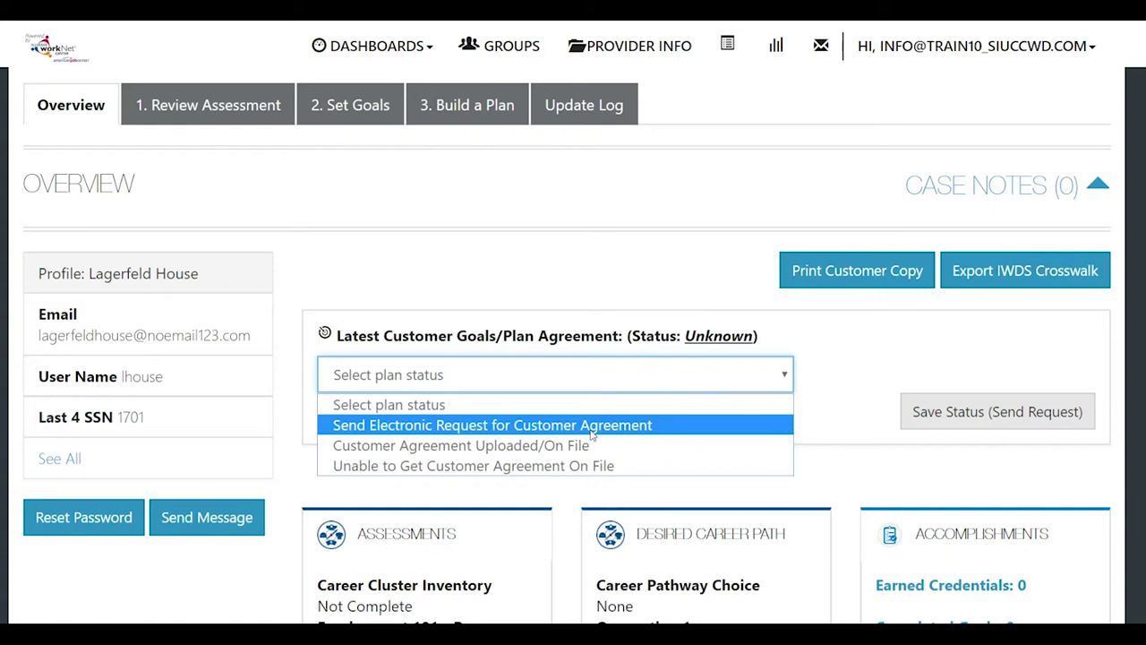
left_click(949, 381)
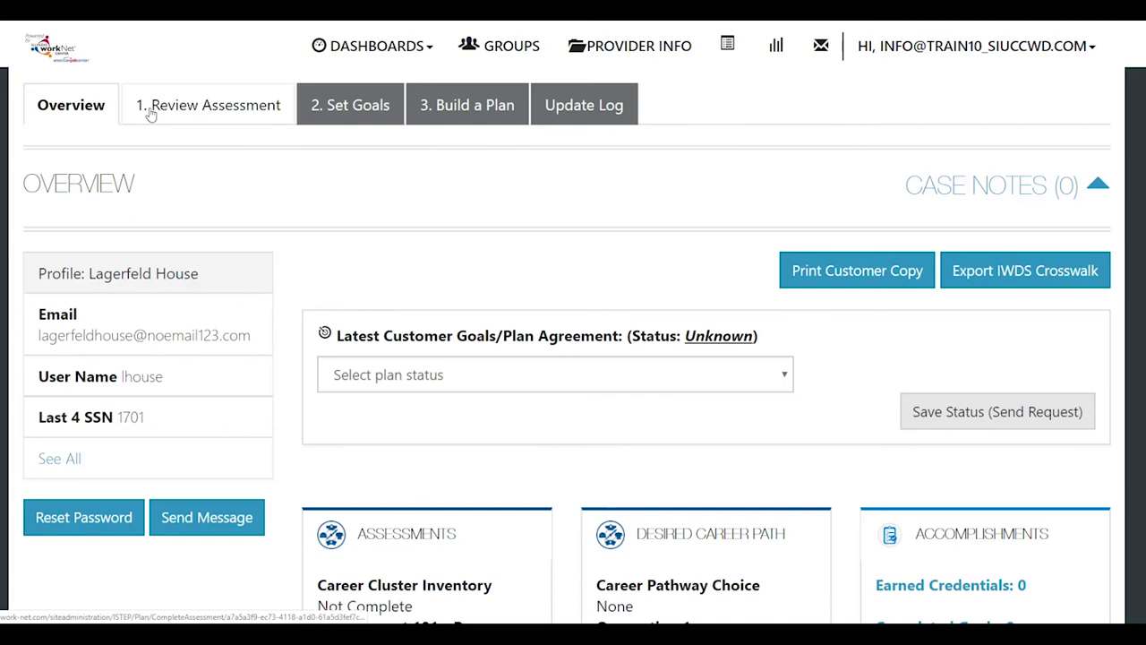
Step: Go to the career plan's assessment review and view the Skills and Interests section
left_click(205, 109)
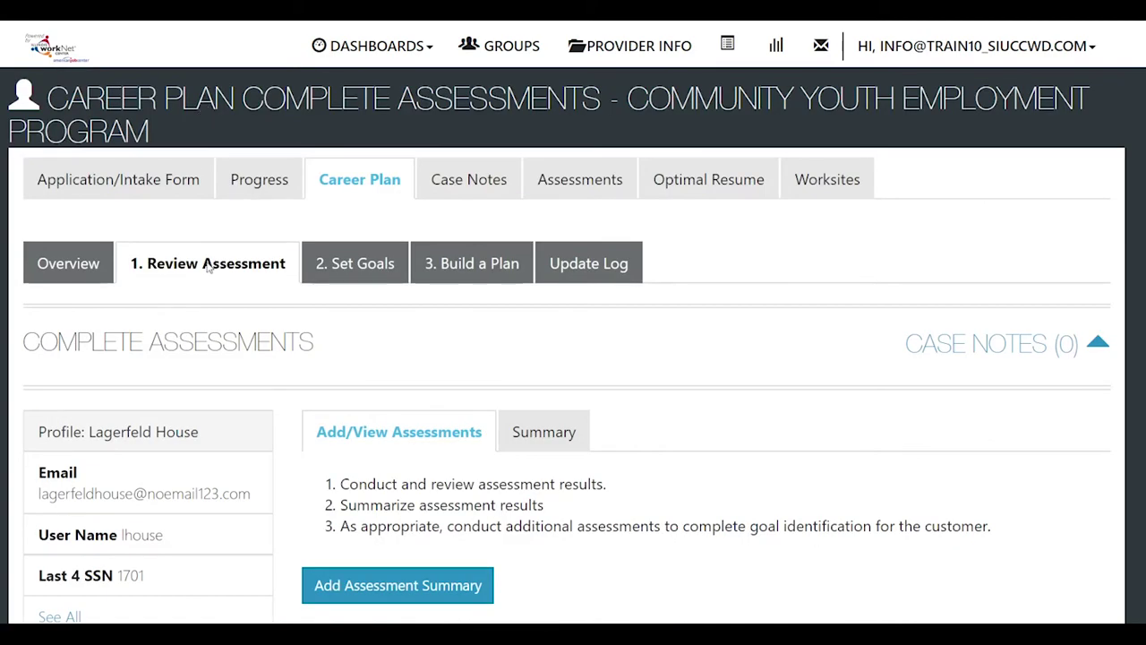
scroll(407, 407, "down", 5)
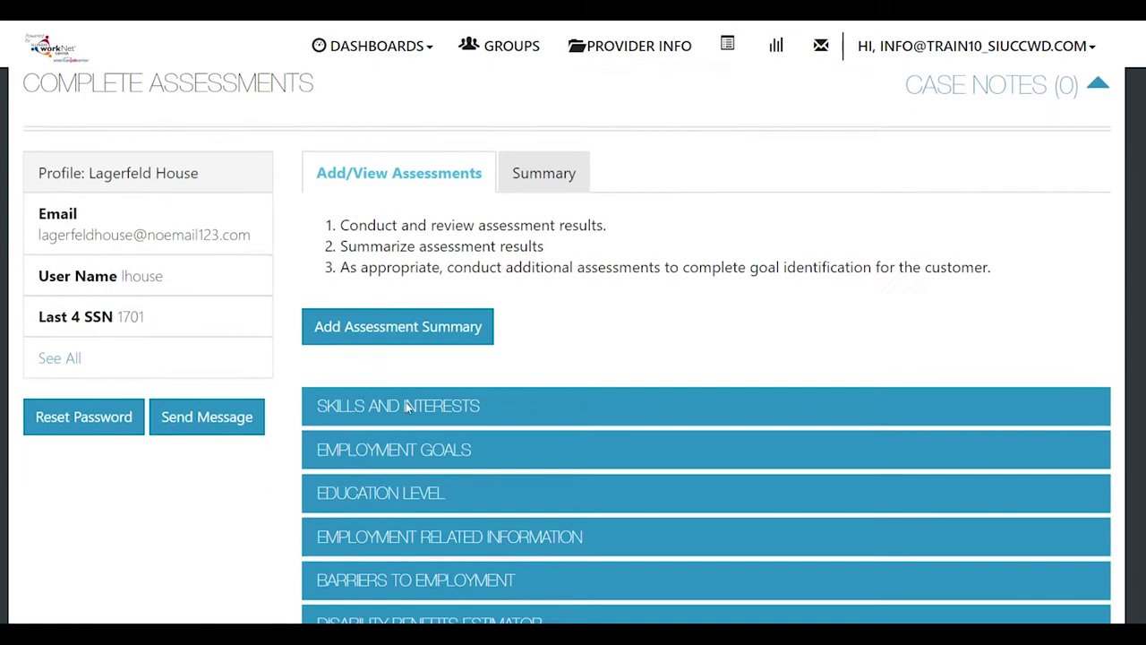
scroll(405, 401, "down", 2)
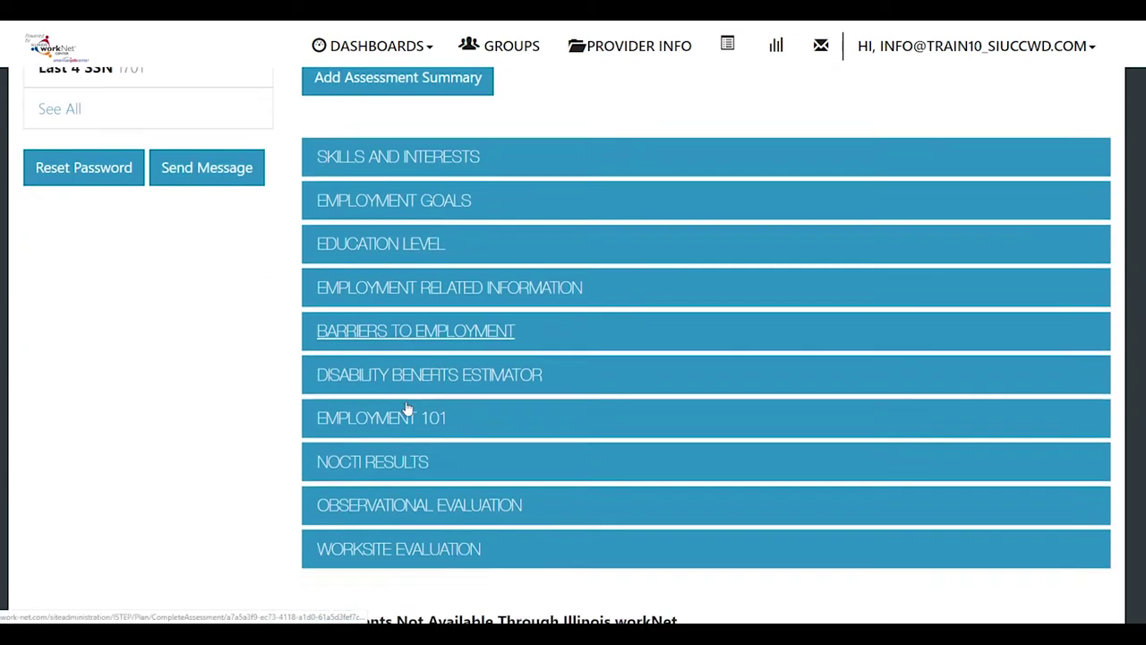
left_click(409, 159)
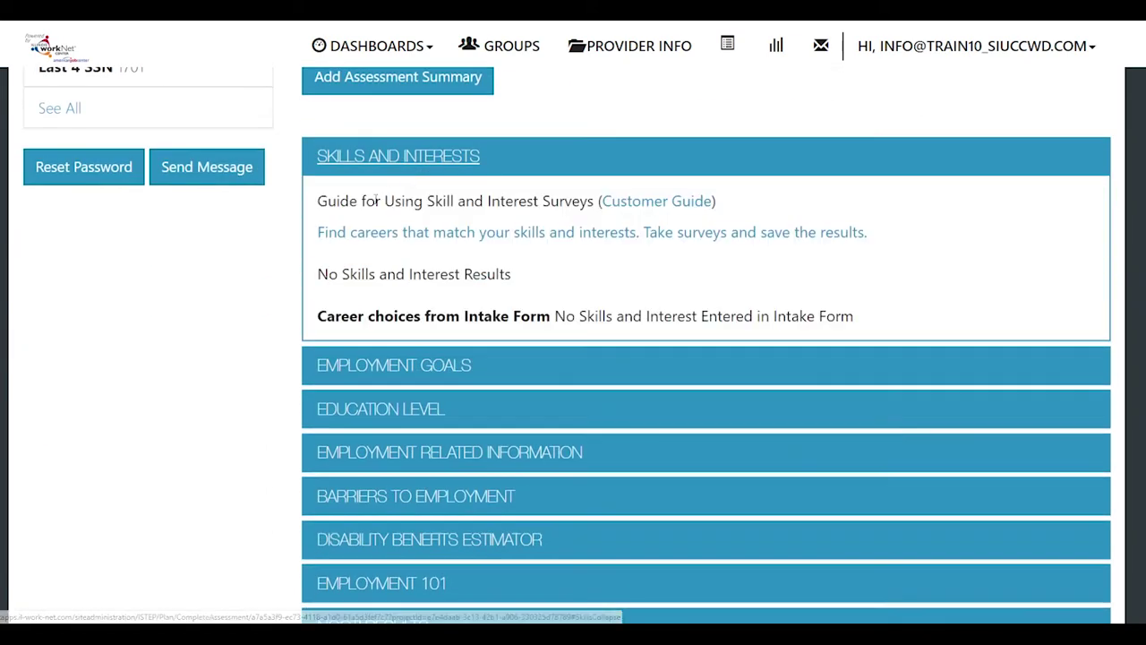
Step: Review the Employment Goals section, including the intake form answers and the editable career and occupation choices
left_click(472, 369)
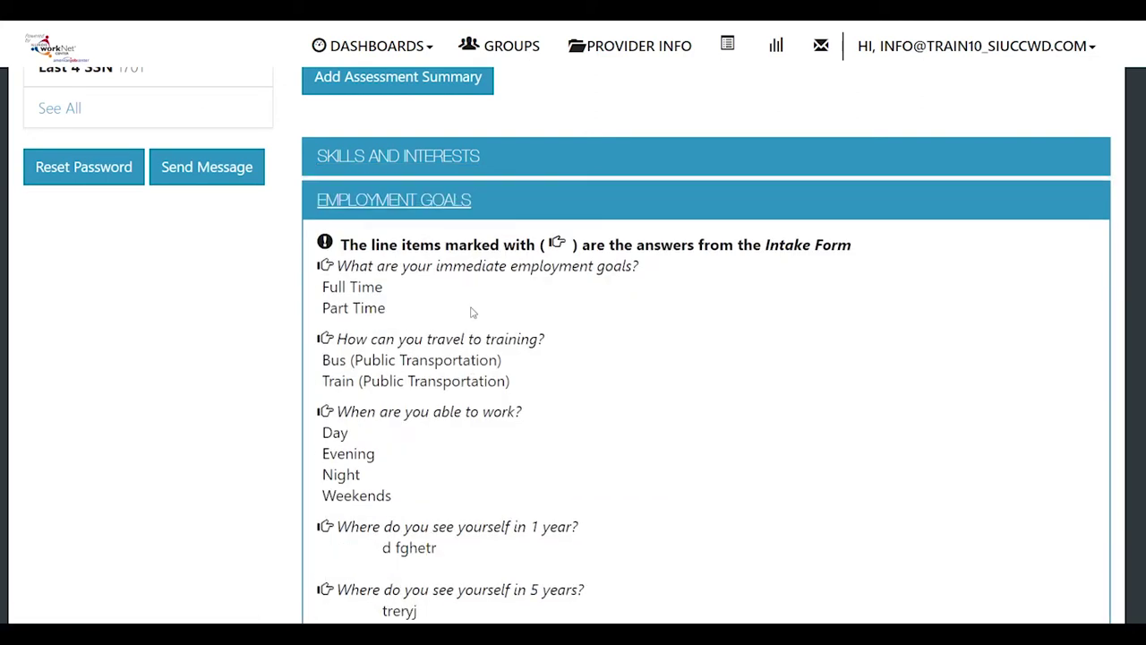
scroll(473, 312, "down", 4)
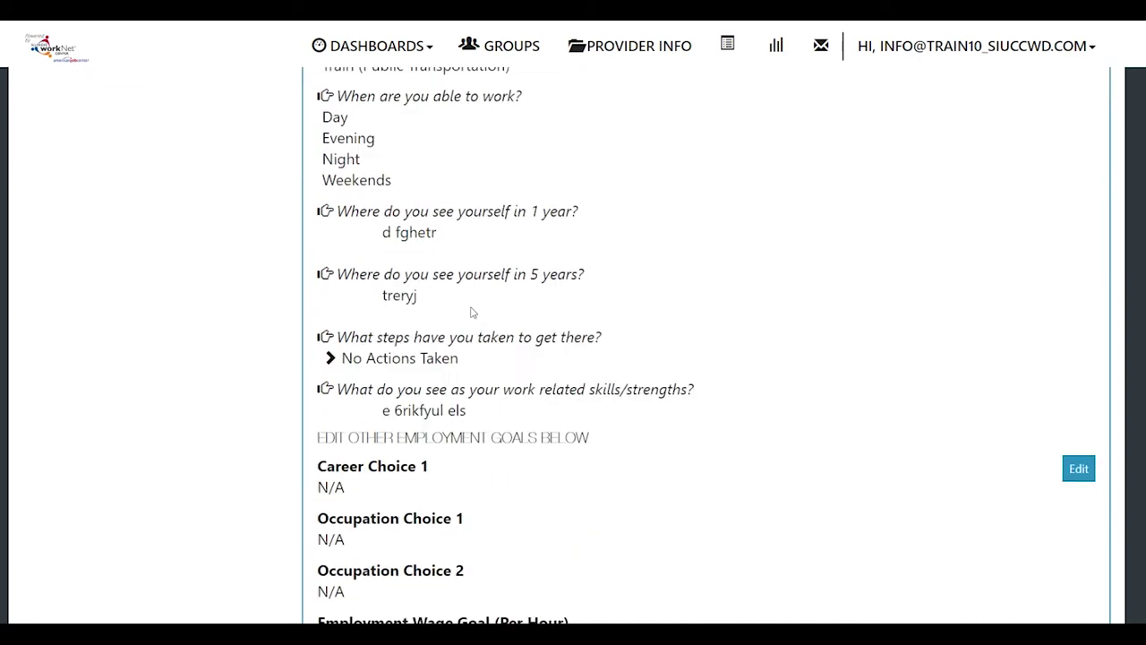
scroll(472, 311, "down", 2)
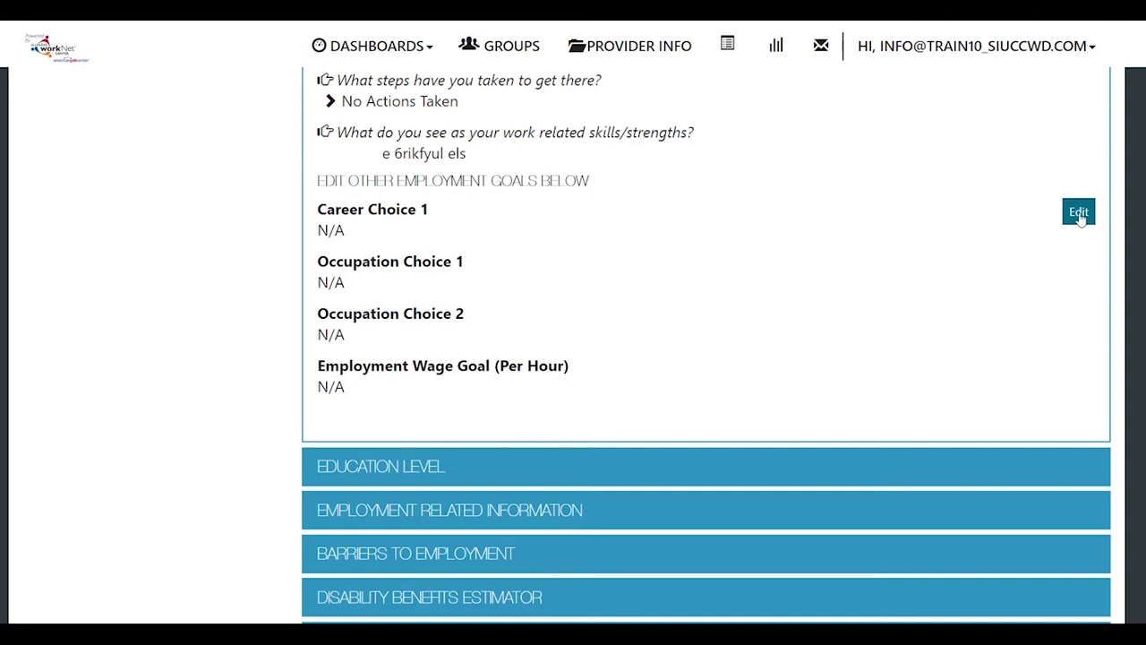
Step: View the Education Level and Employment Related Information sections of the assessments
scroll(349, 343, "down", 1)
left_click(362, 353)
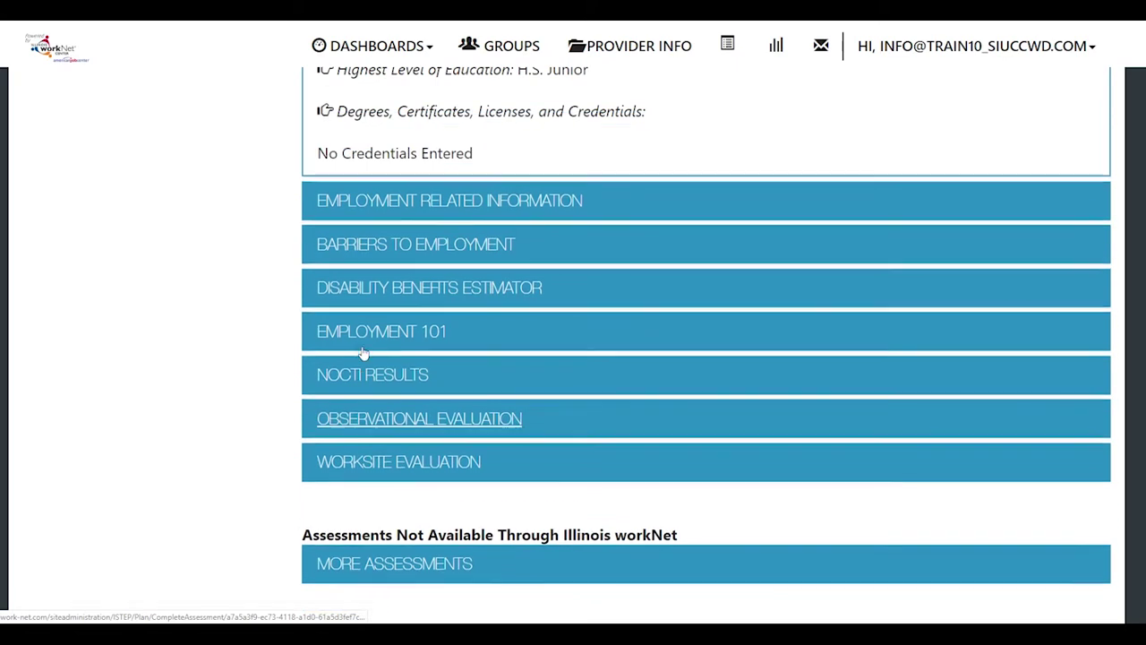
scroll(471, 295, "up", 1)
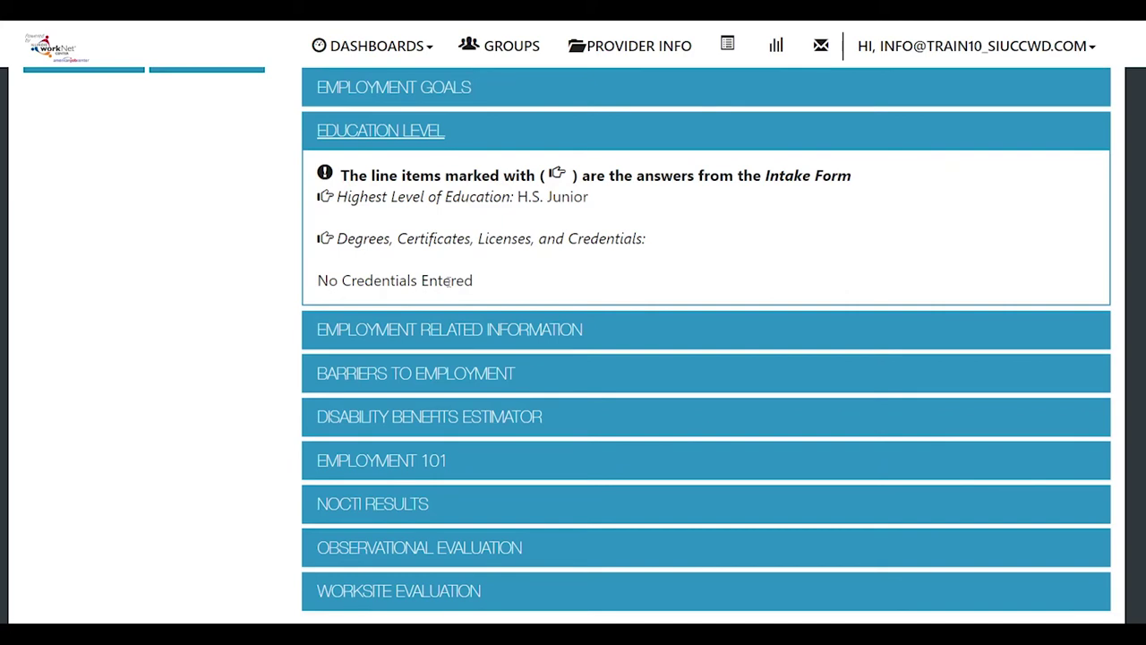
left_click(456, 332)
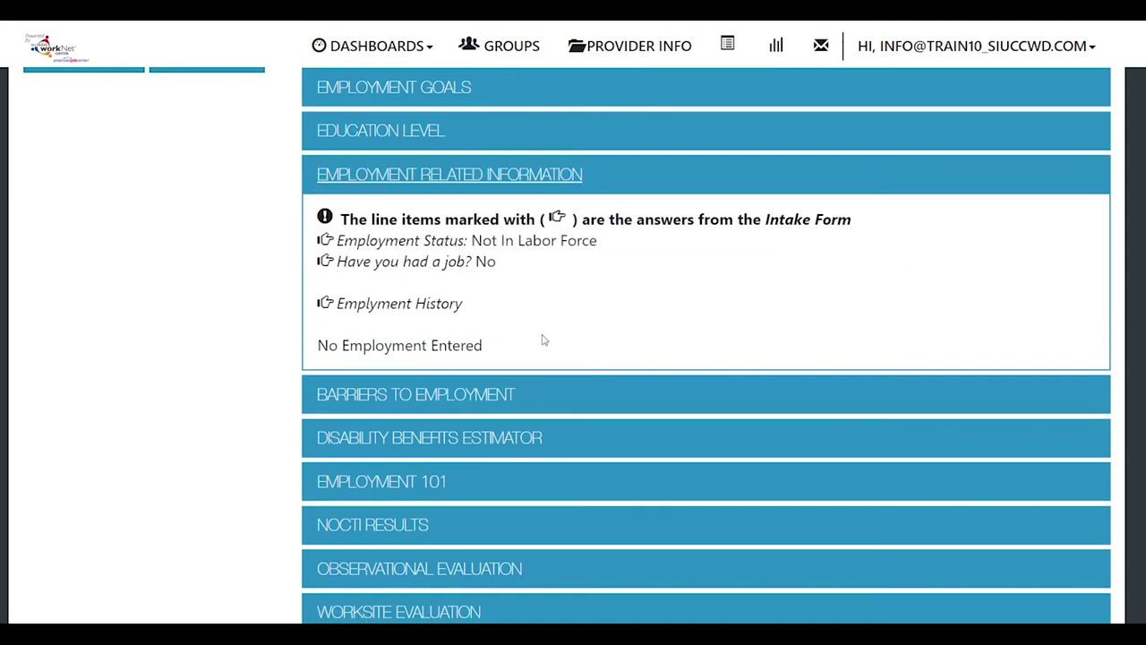
Step: Examine the list of possible customer barriers in the Barriers to Employment section
scroll(542, 340, "down", 3)
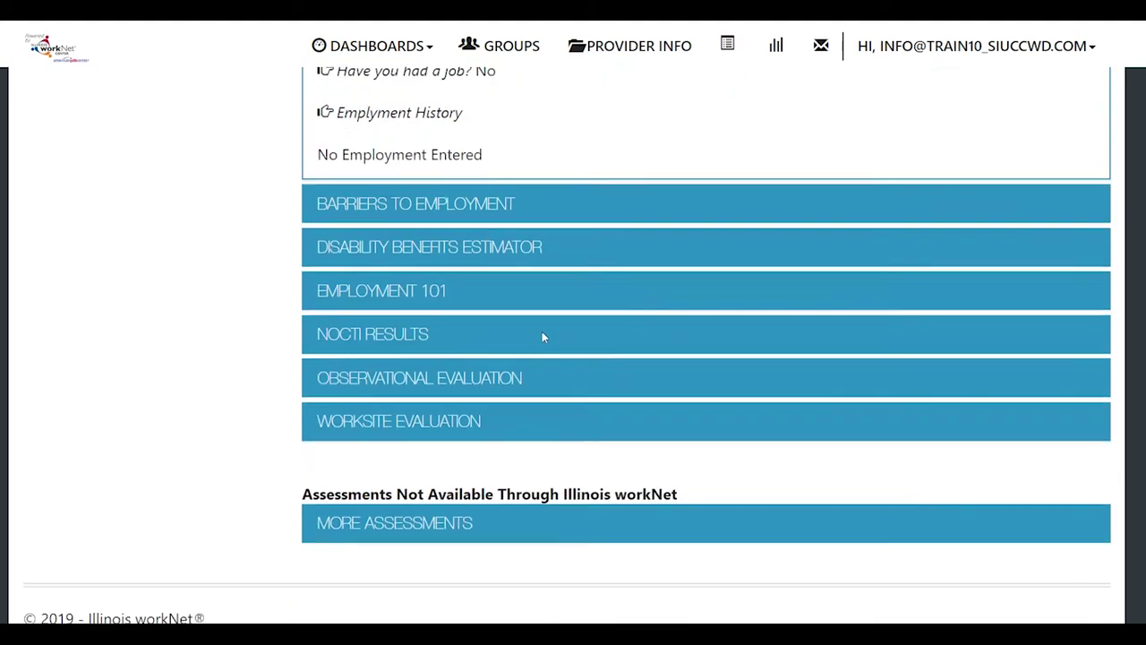
left_click(487, 209)
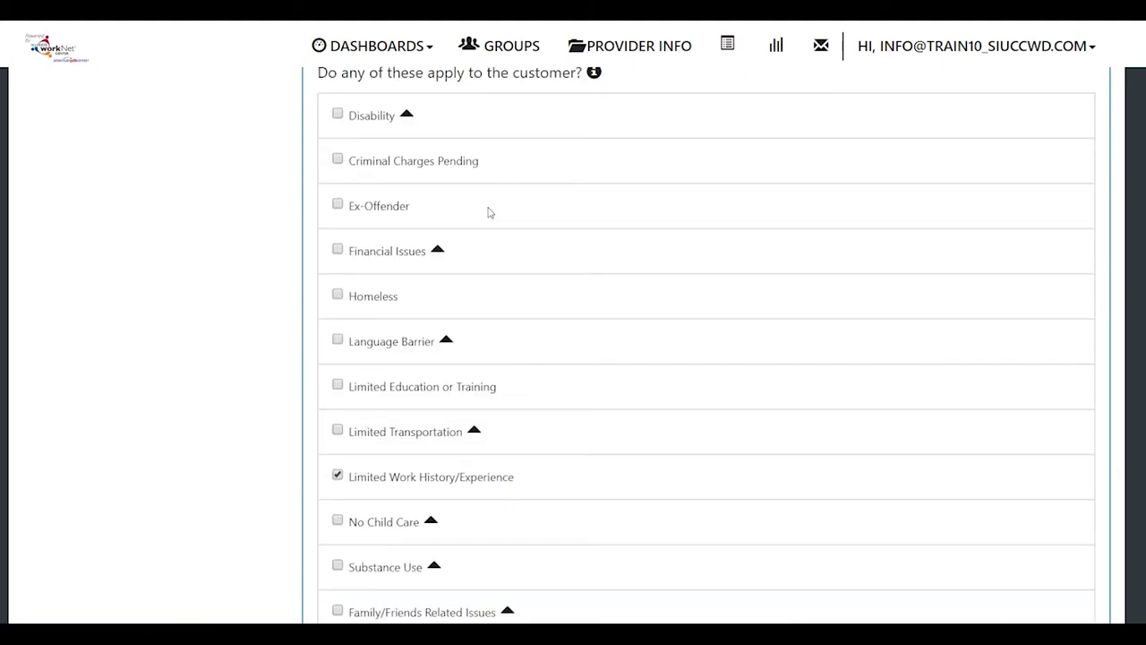
scroll(550, 331, "up", 1)
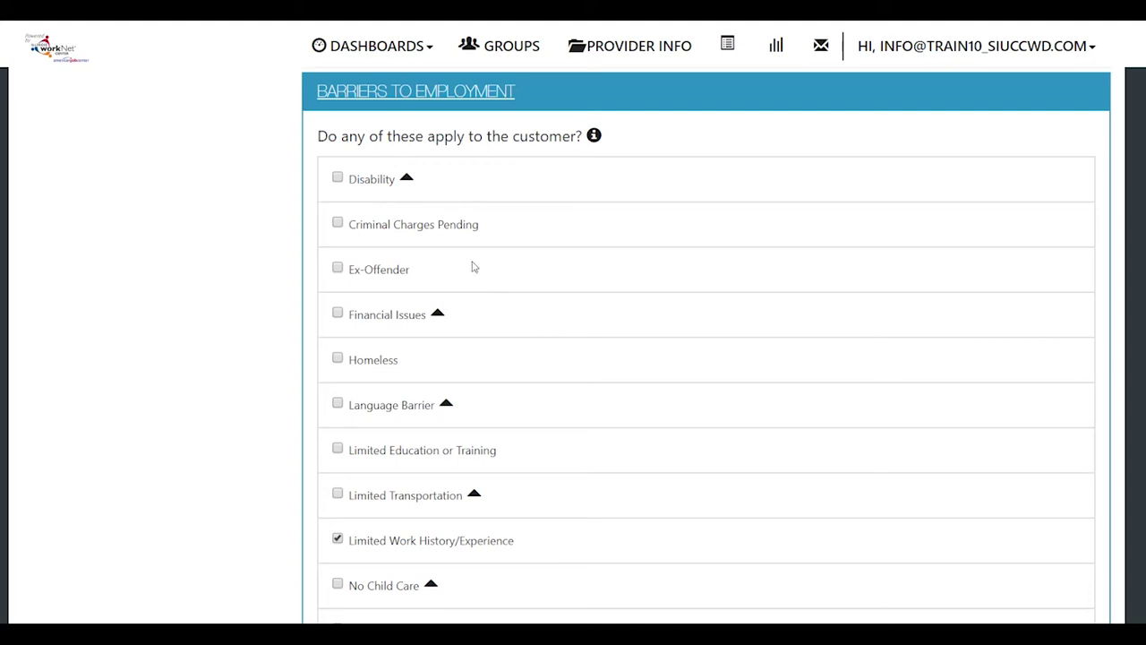
scroll(392, 518, "down", 1)
scroll(392, 519, "down", 2)
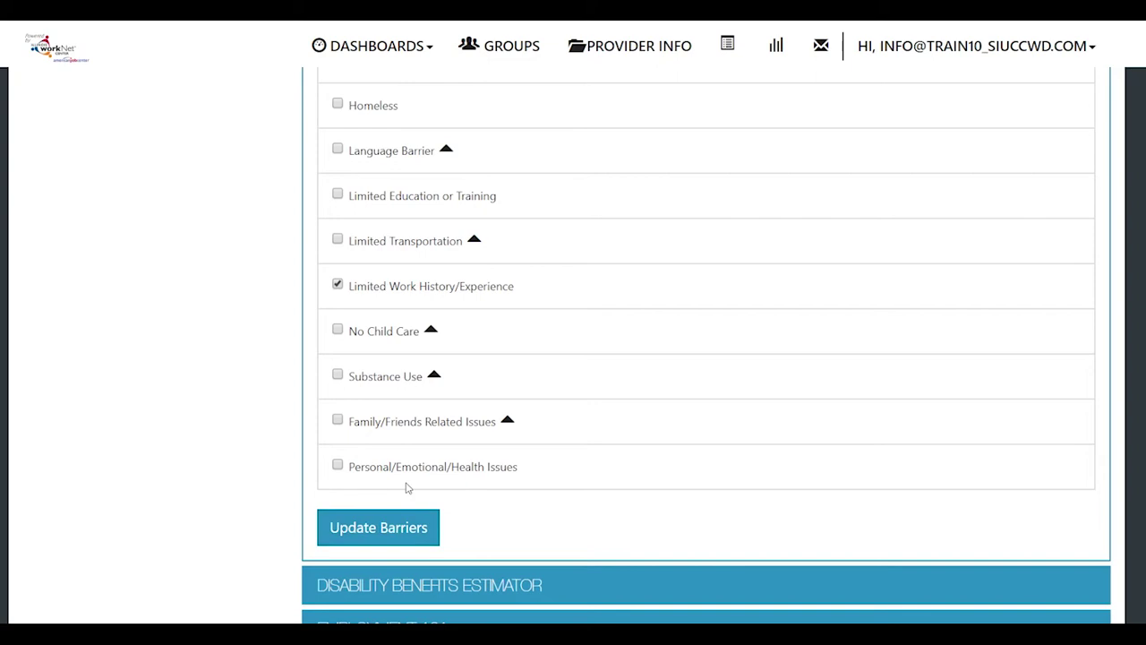
scroll(407, 486, "up", 3)
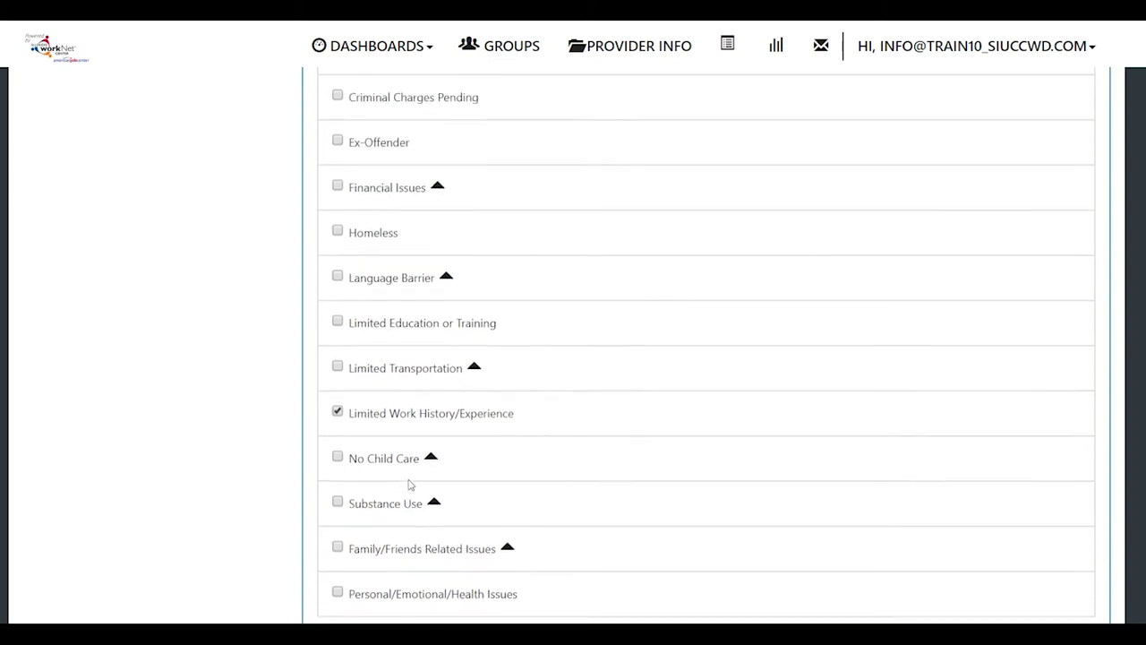
scroll(439, 481, "down", 6)
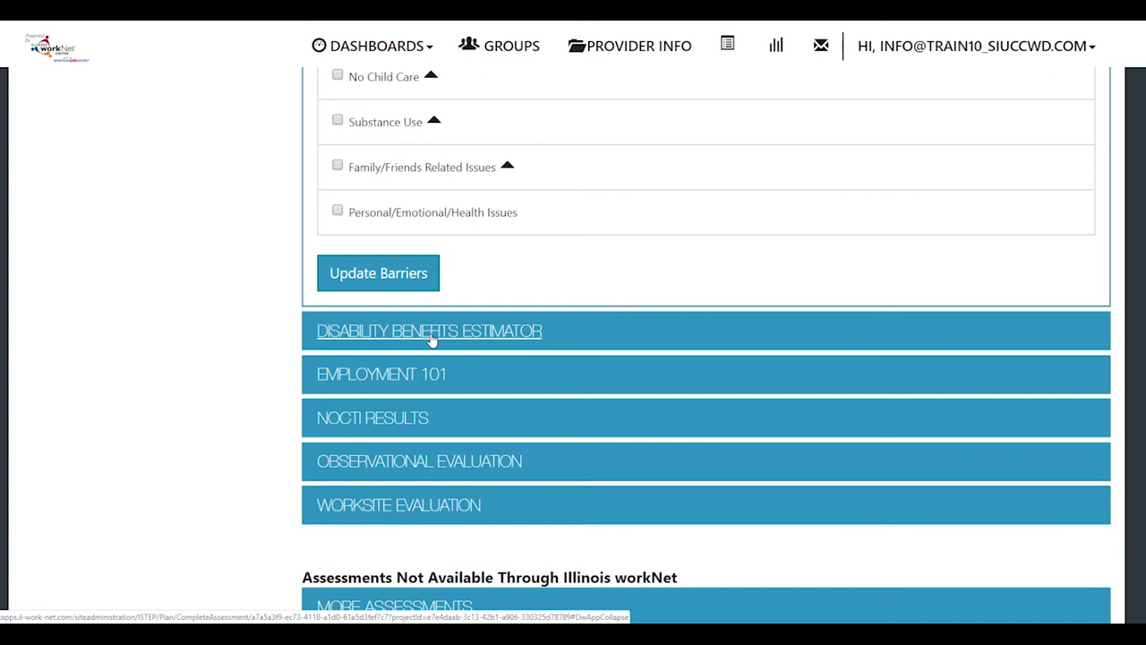
Step: View the Employment 101, NOCTI Results, Worksite Evaluation and More Assessments sections
left_click(434, 380)
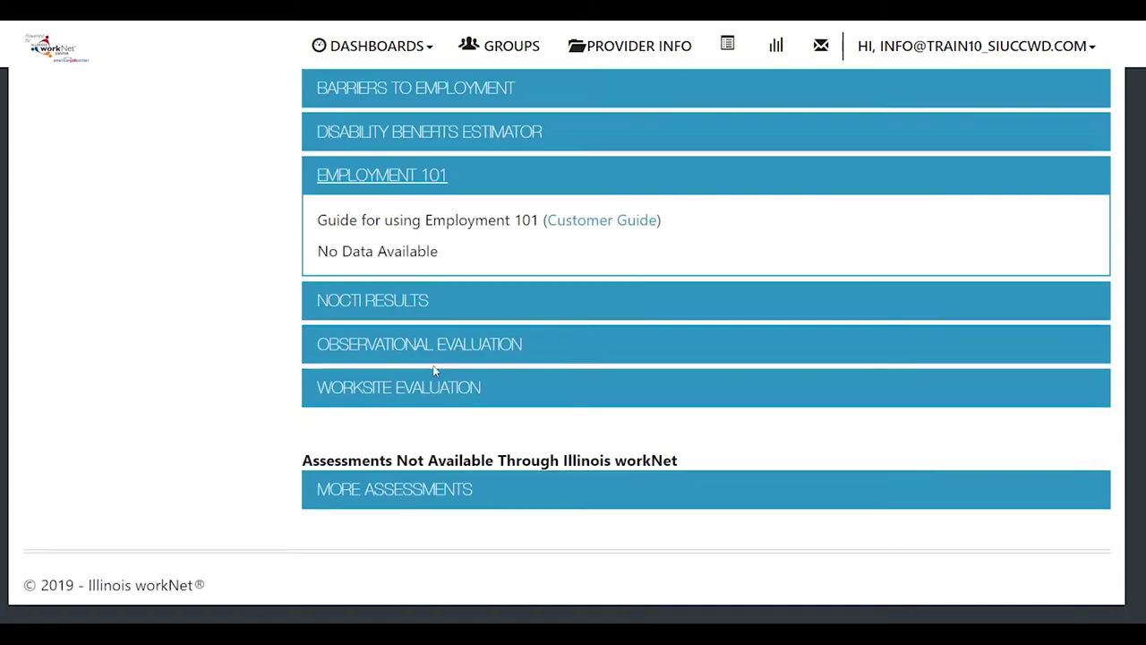
left_click(415, 309)
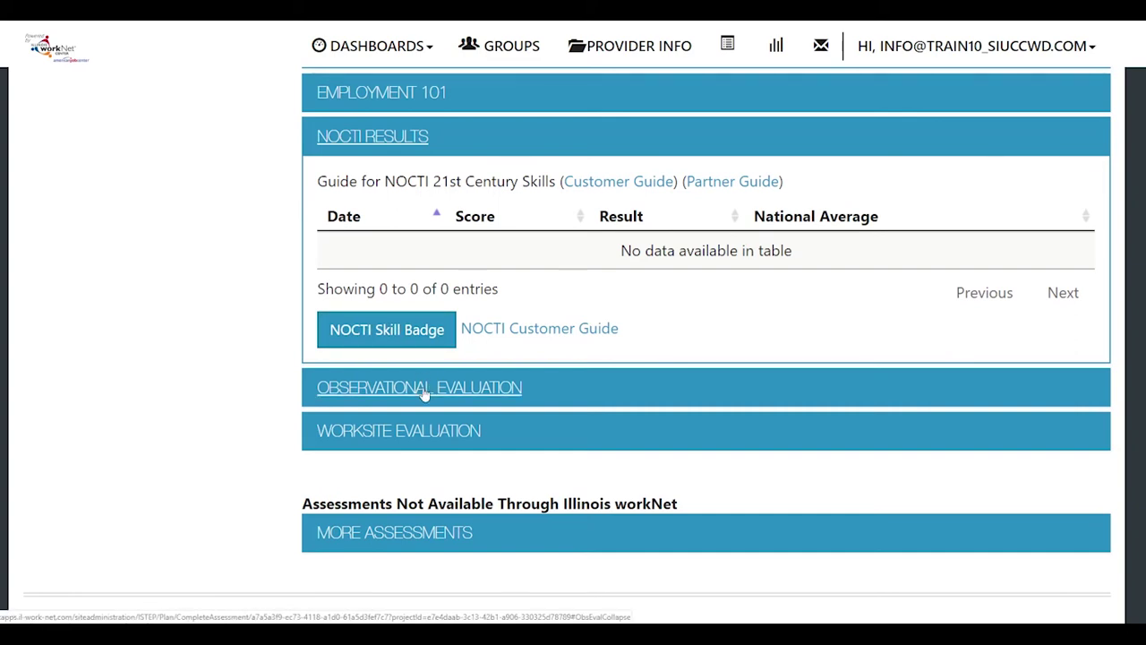
left_click(428, 438)
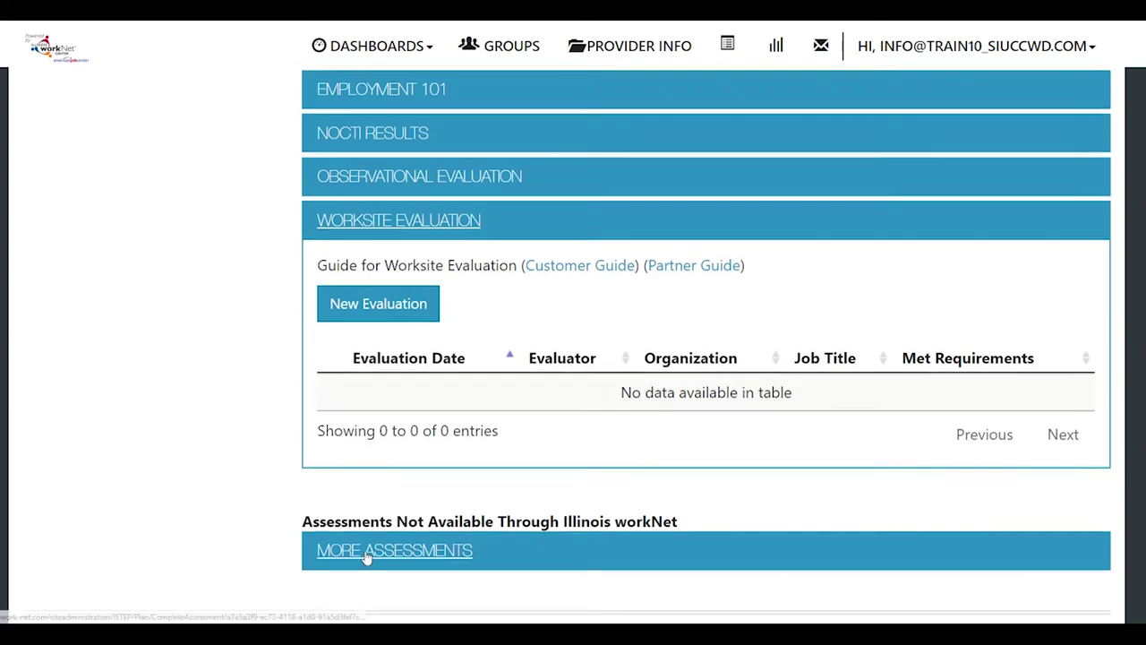
scroll(367, 554, "down", 1)
left_click(379, 492)
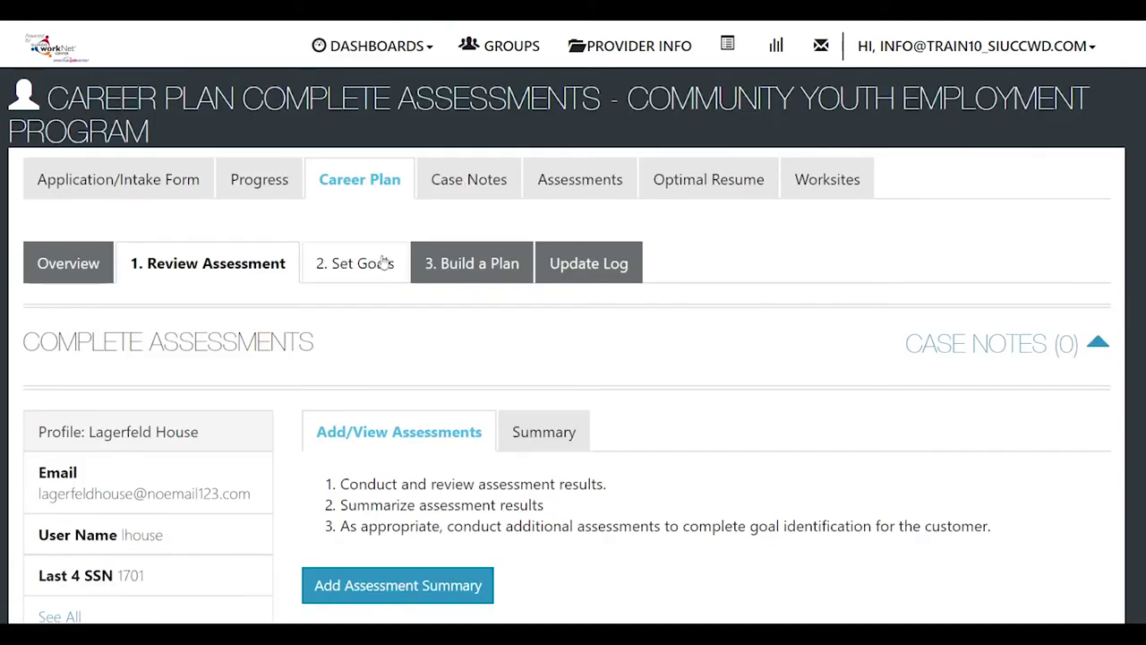
Step: In the career plan's goal setting section, start a new goal with the statement "get a job"
left_click(369, 267)
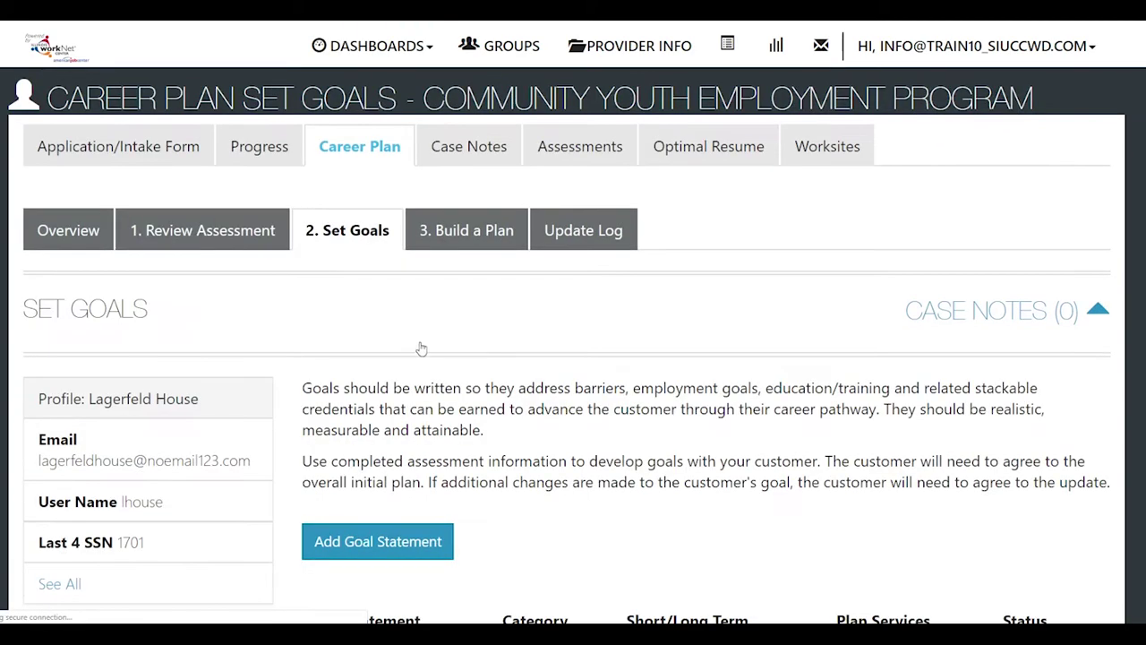
scroll(438, 350, "down", 1)
scroll(438, 351, "down", 1)
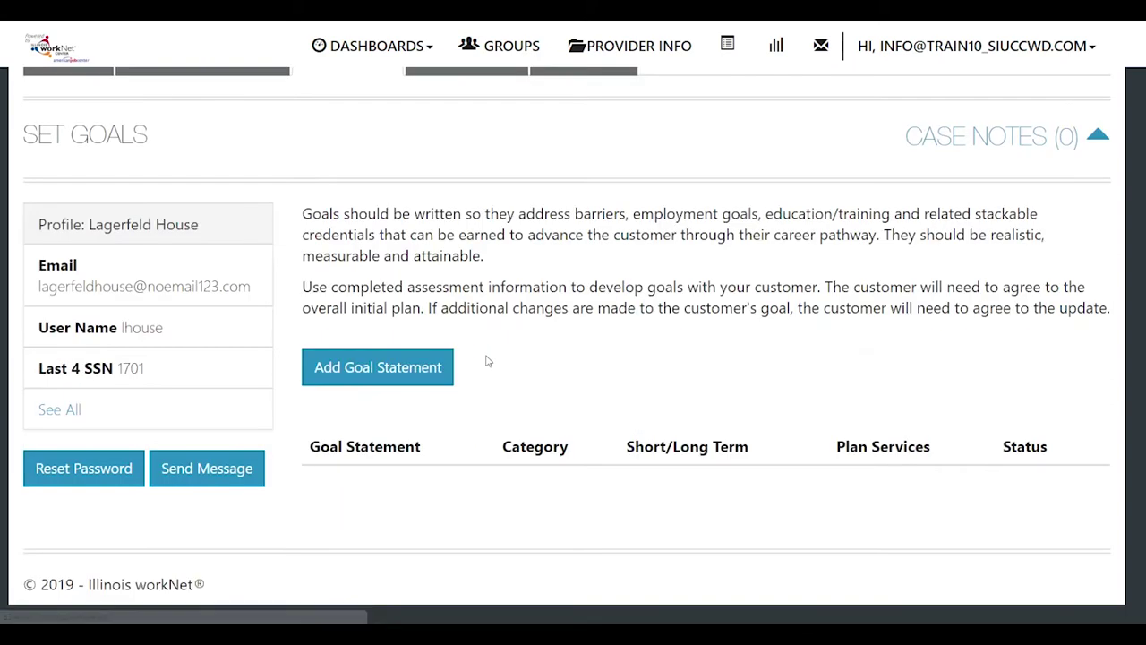
left_click(386, 370)
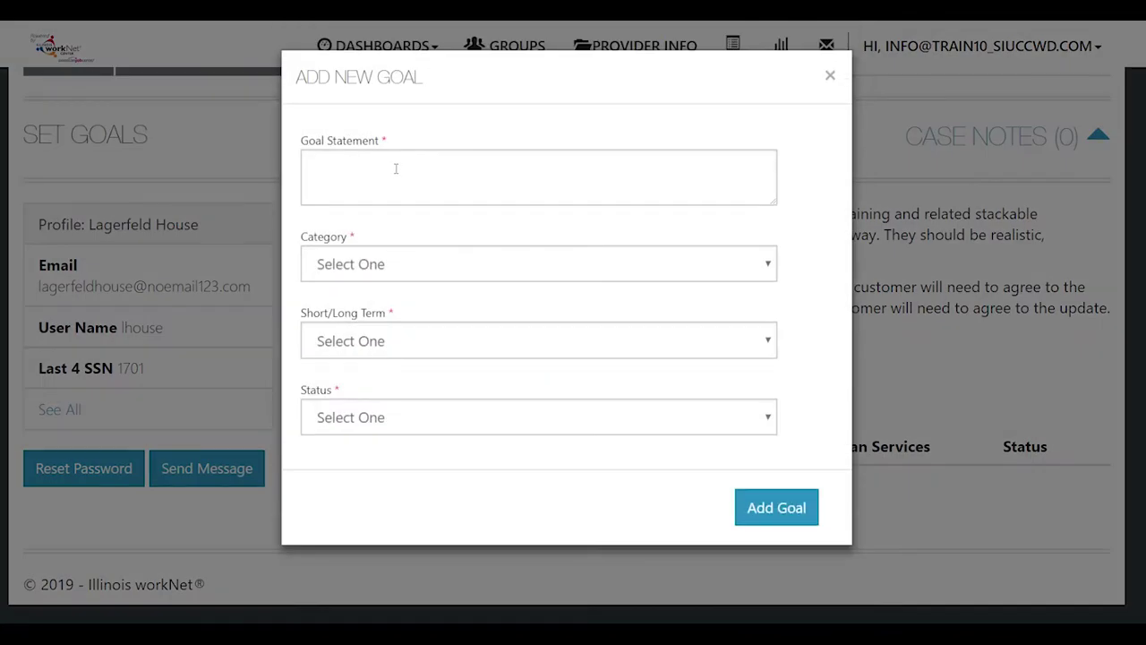
left_click(395, 164)
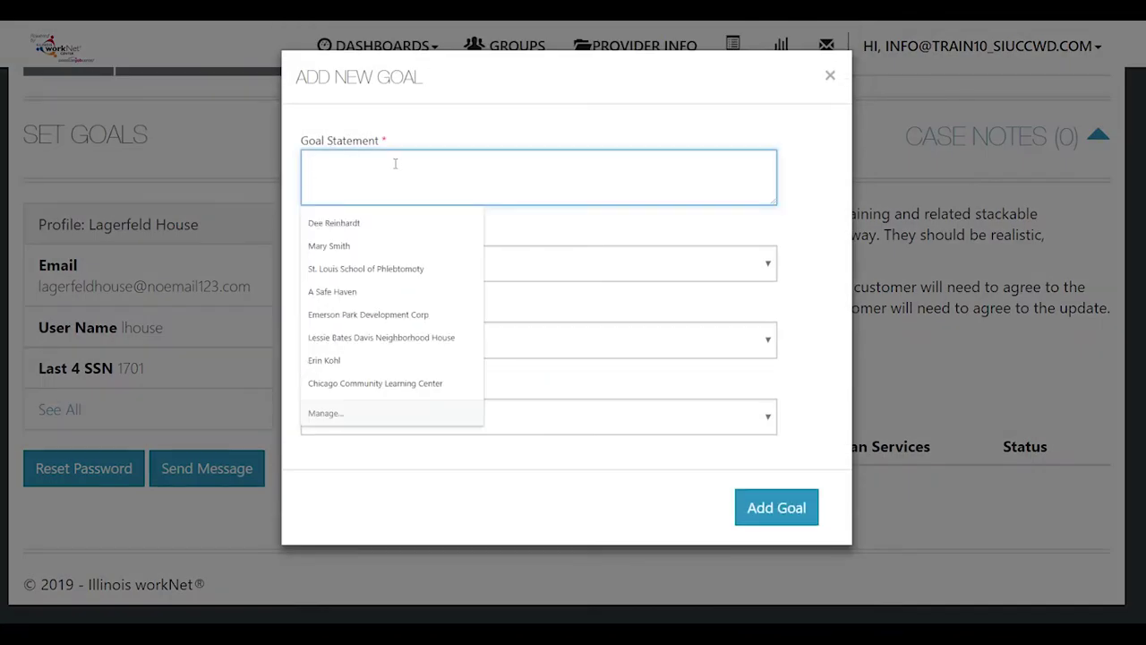
type("get a job")
Step: Set the goal's category to Career Plan, its term to Short Term Goal and its status to On Track, and add it
left_click(379, 265)
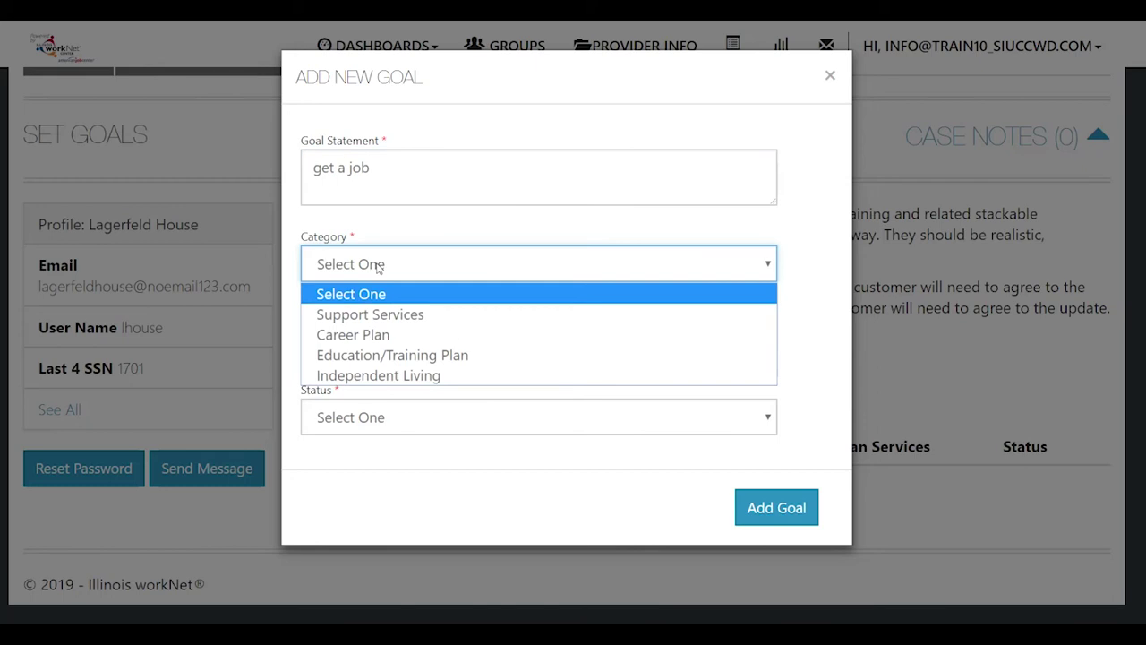
left_click(367, 334)
left_click(371, 346)
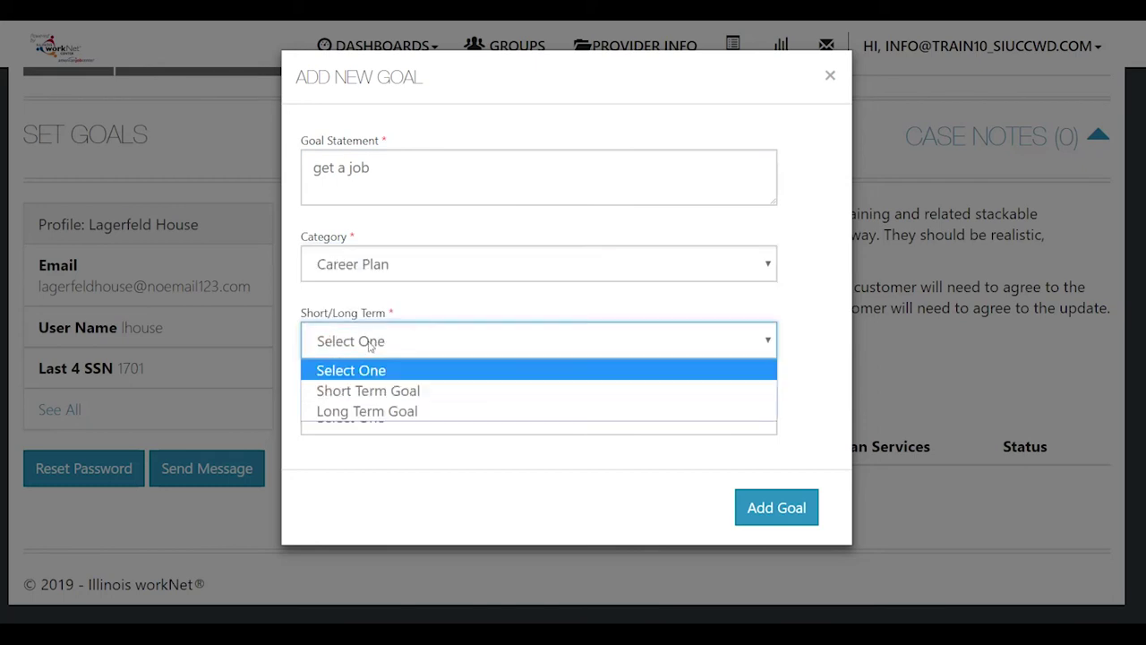
left_click(370, 390)
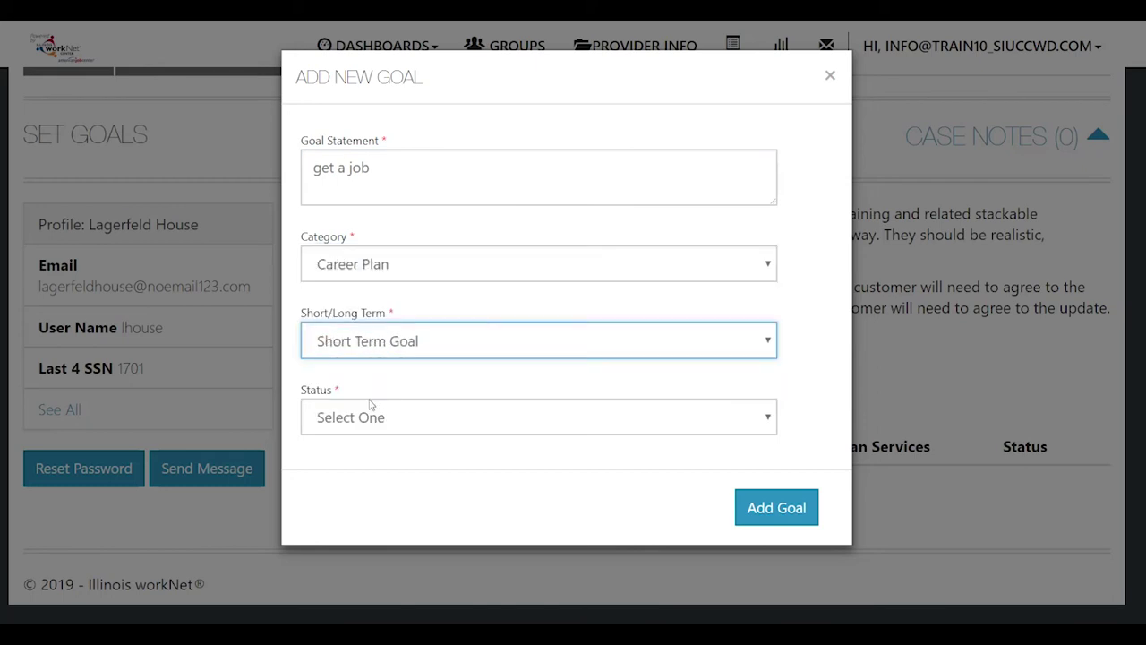
left_click(368, 419)
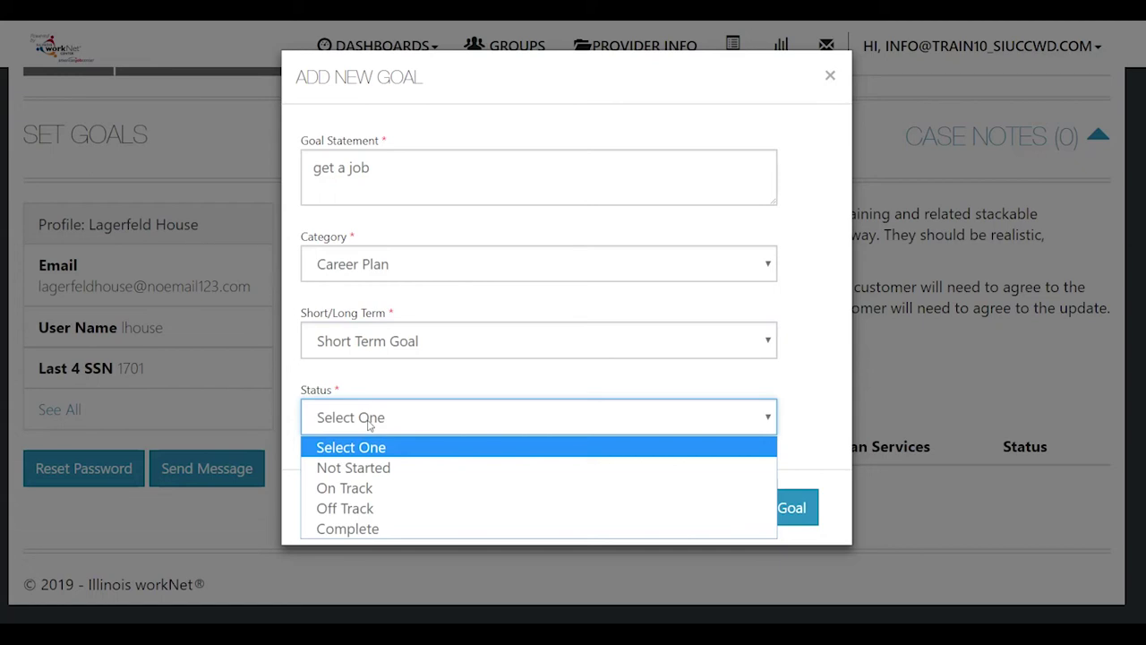
left_click(365, 491)
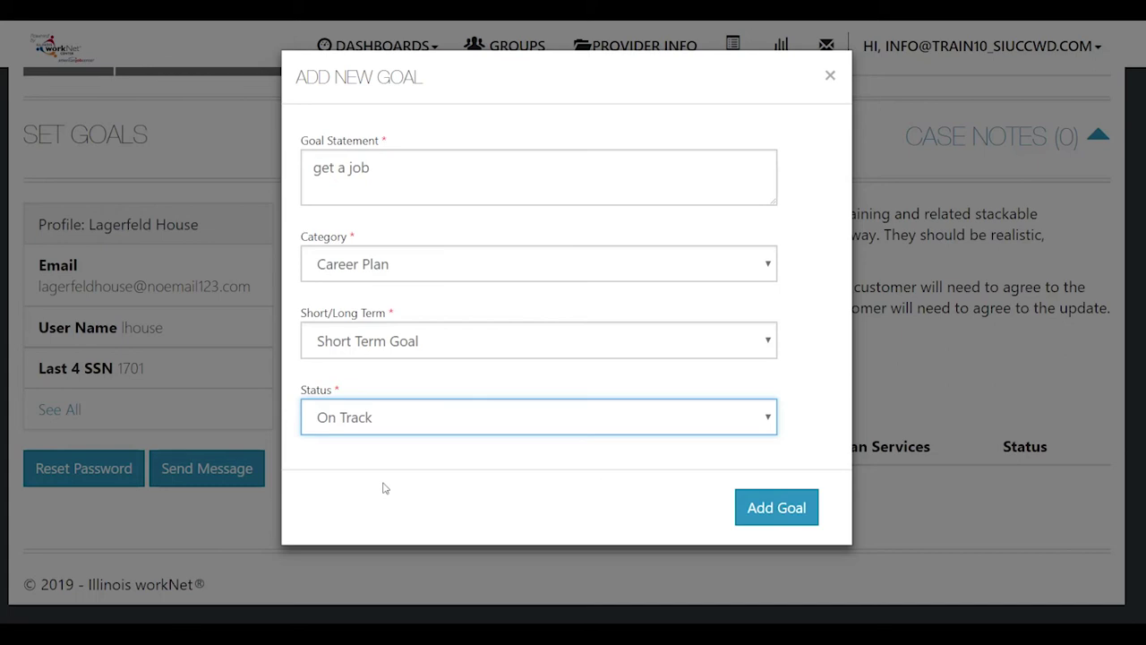
left_click(766, 515)
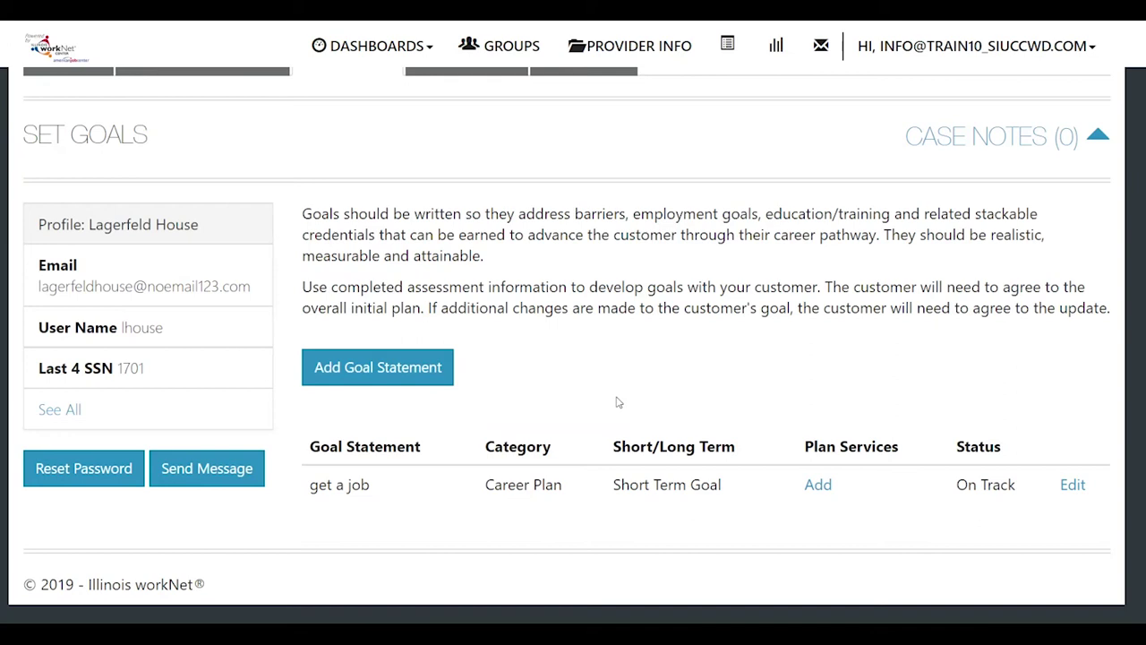
Step: Add a second goal "get a skills license" with category Career Plan, term Short Term Goal and status On Track
left_click(413, 377)
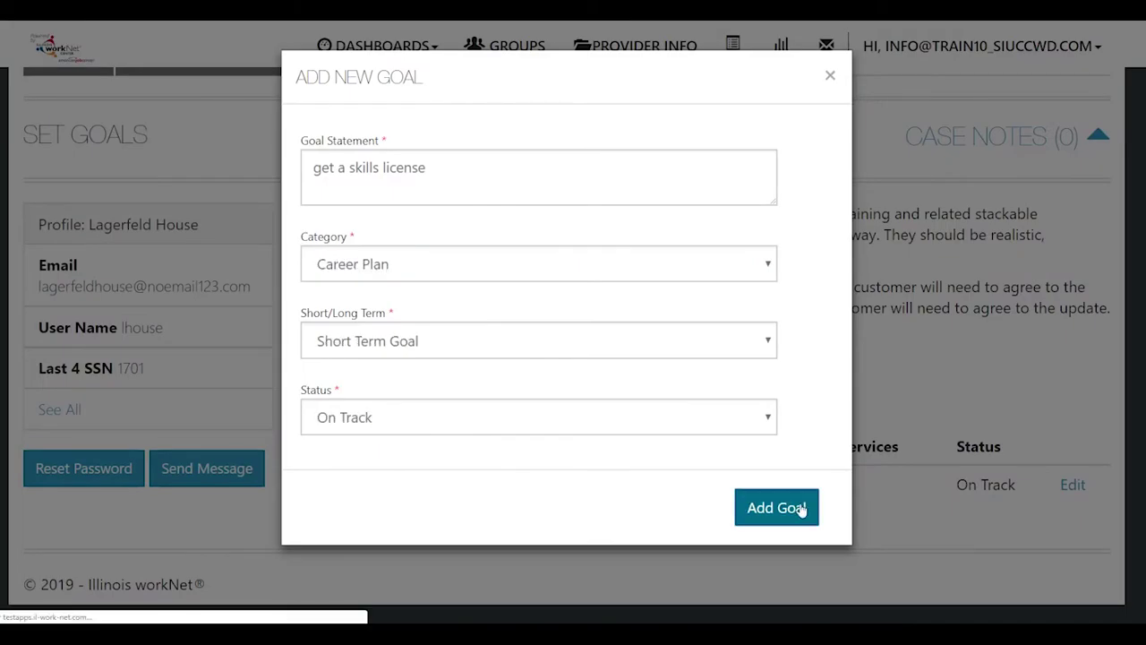
left_click(801, 509)
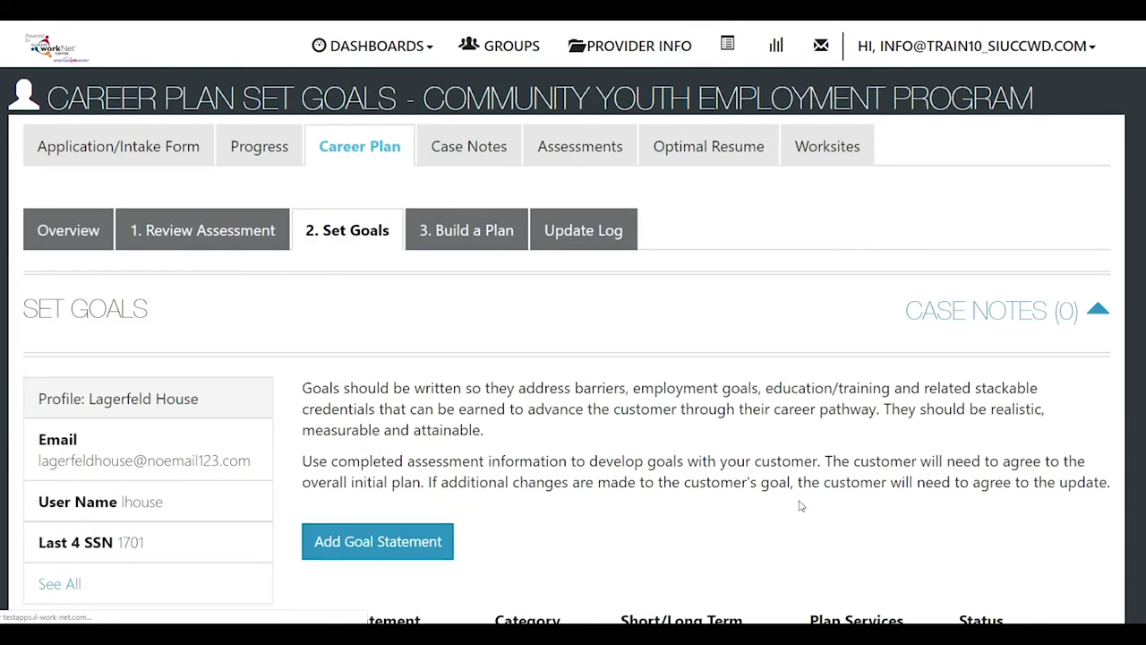
Step: Go to the plan-building stage of the career plan and expand the system generated service recommendations to review the list
left_click(491, 233)
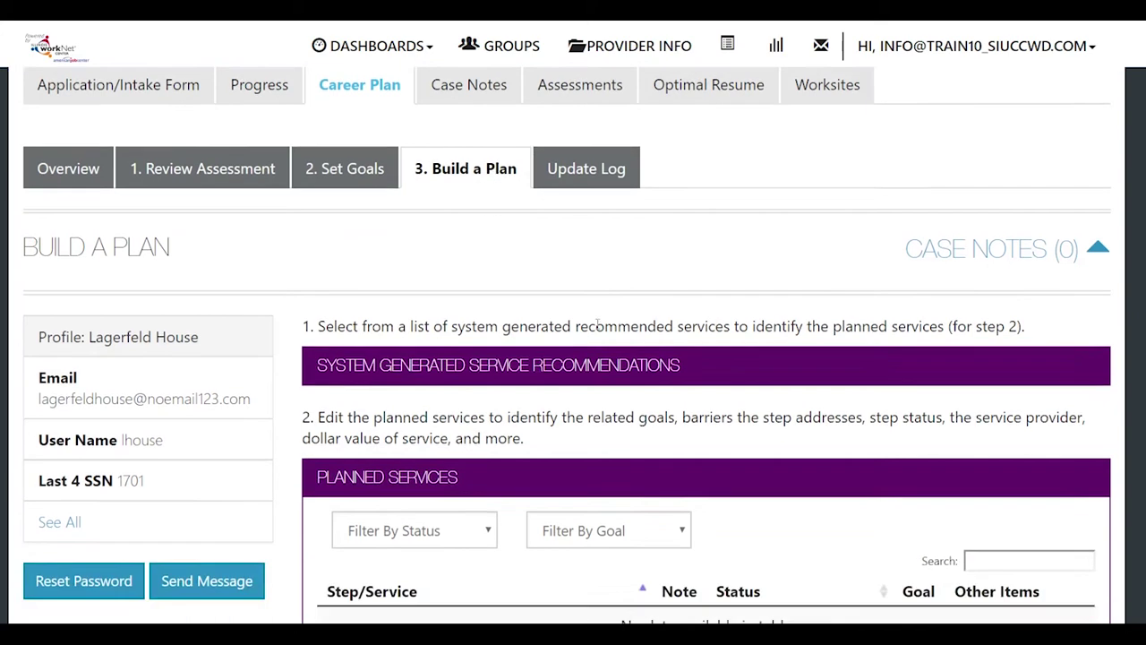
scroll(596, 325, "down", 2)
scroll(595, 325, "down", 1)
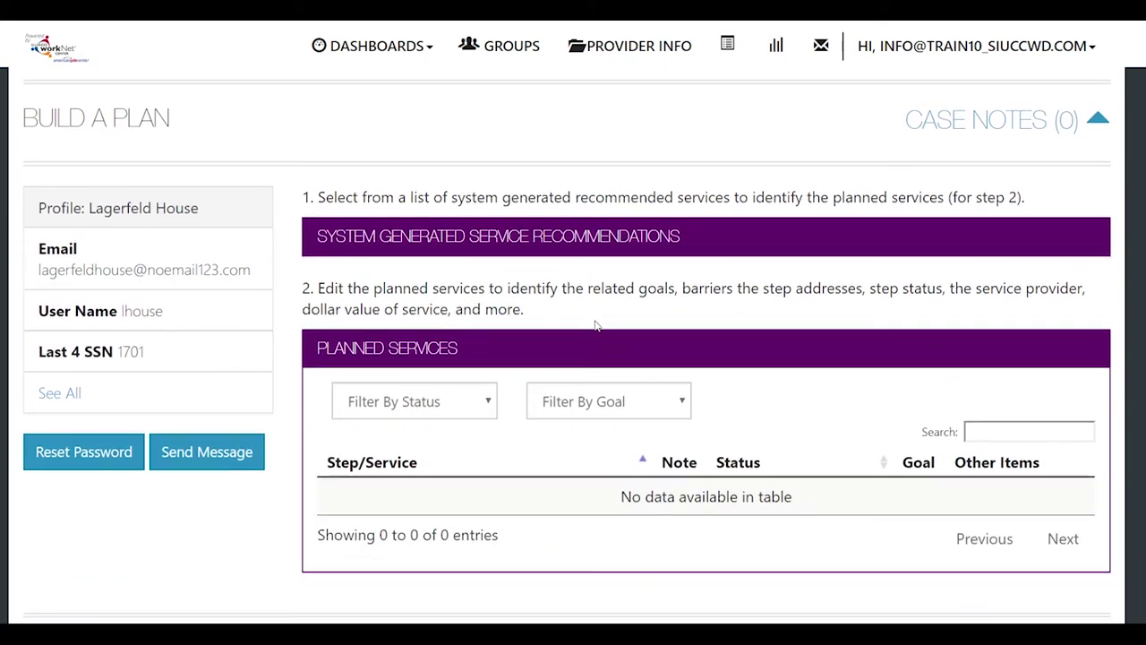
left_click(553, 248)
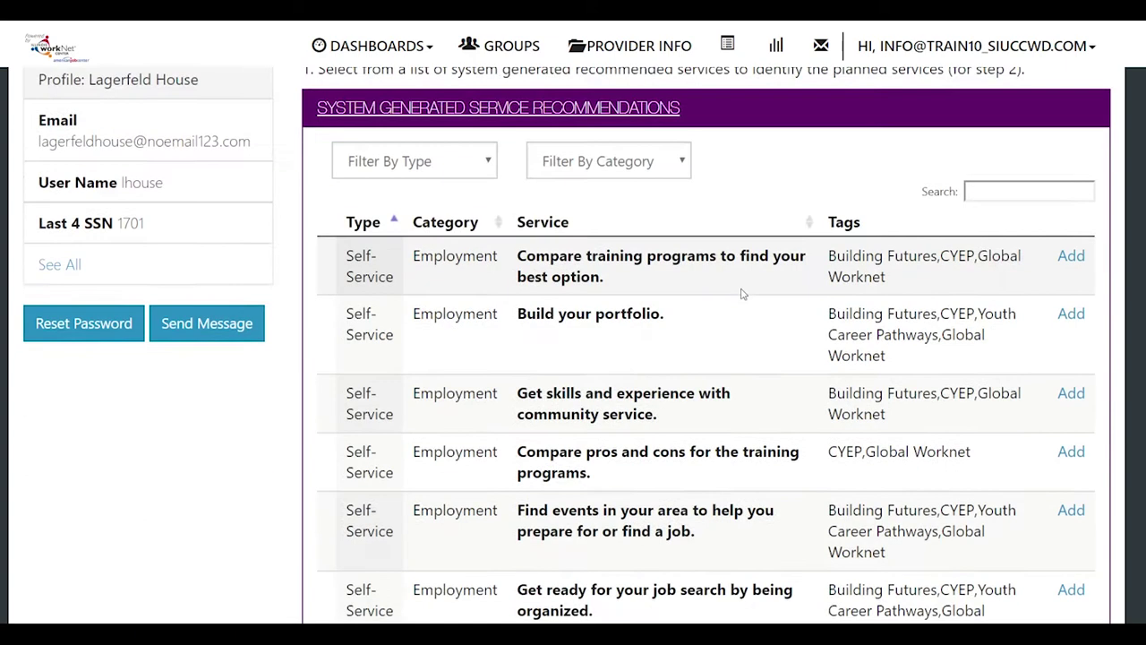
scroll(742, 295, "down", 7)
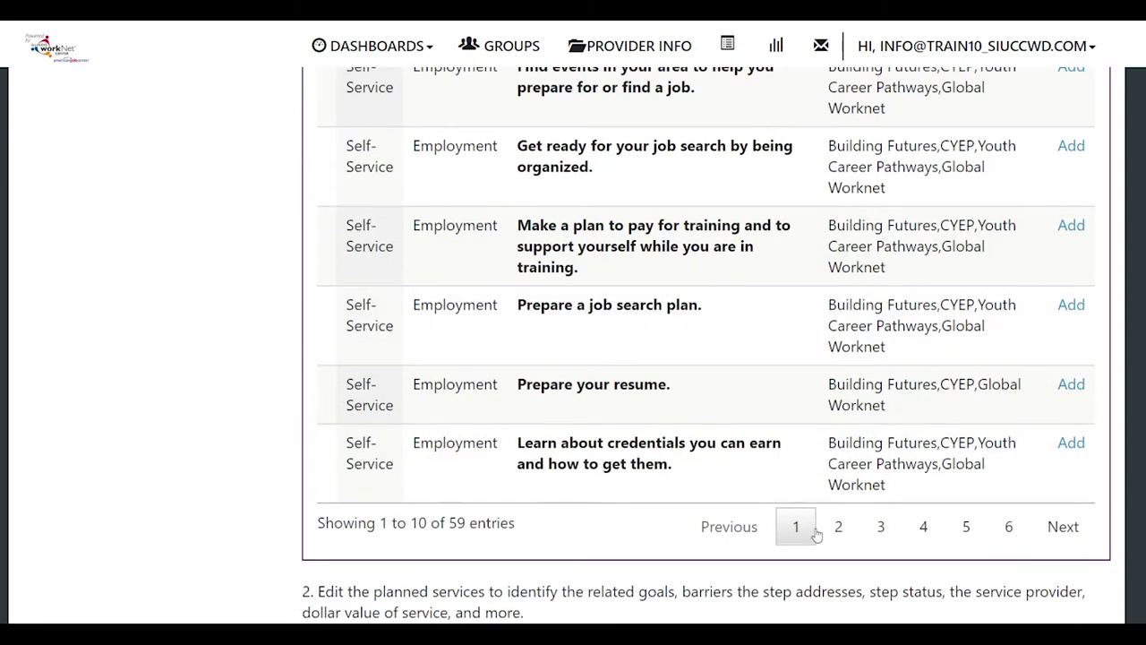
scroll(790, 400, "up", 5)
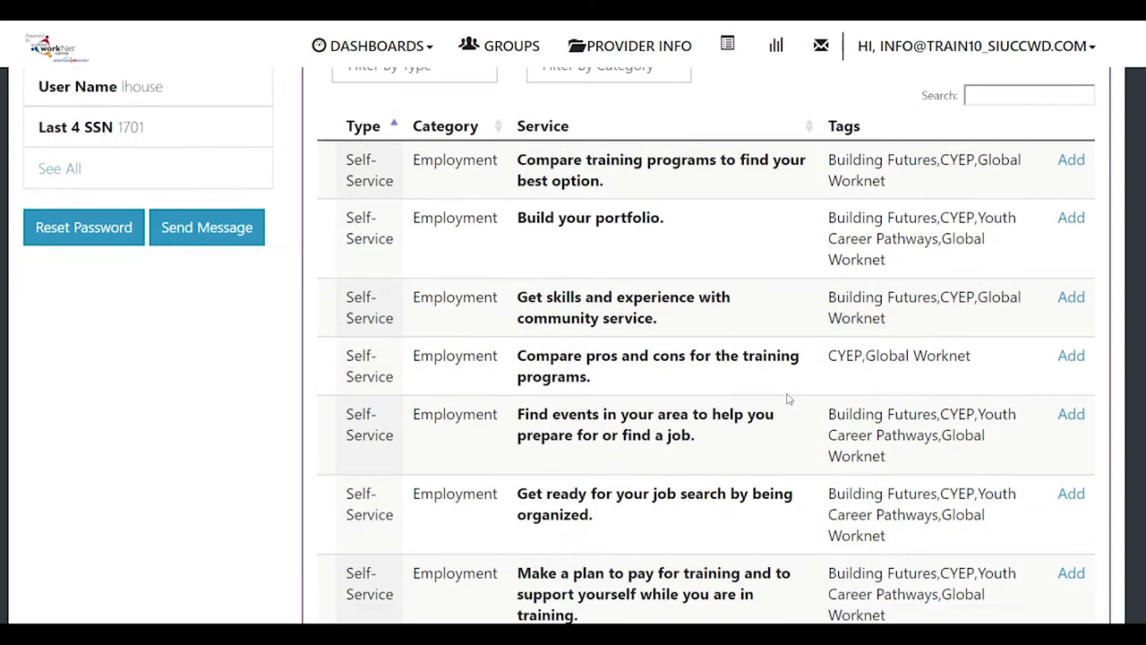
scroll(788, 400, "up", 1)
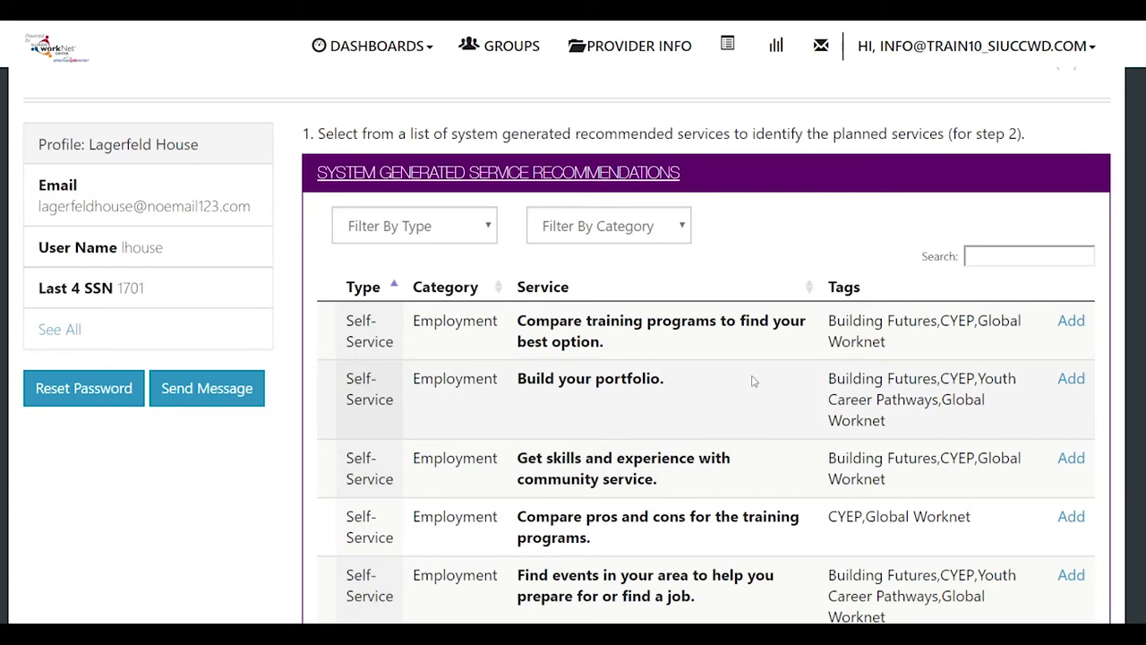
Step: Check the type filter's options and filter the recommended services by the Support category
left_click(488, 229)
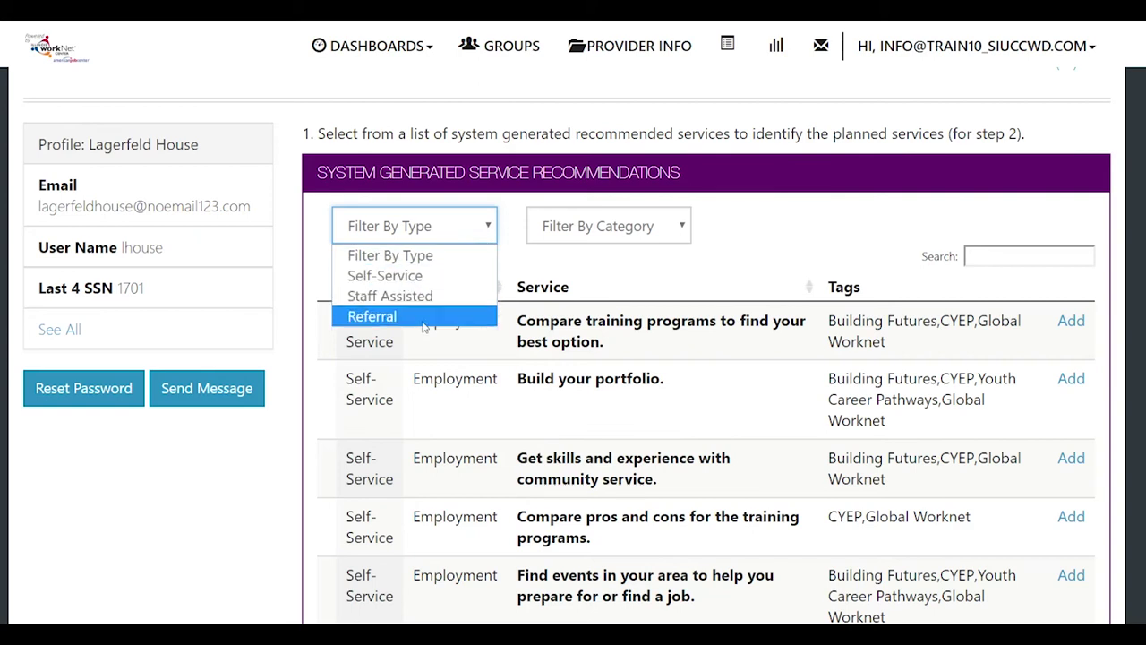
left_click(679, 257)
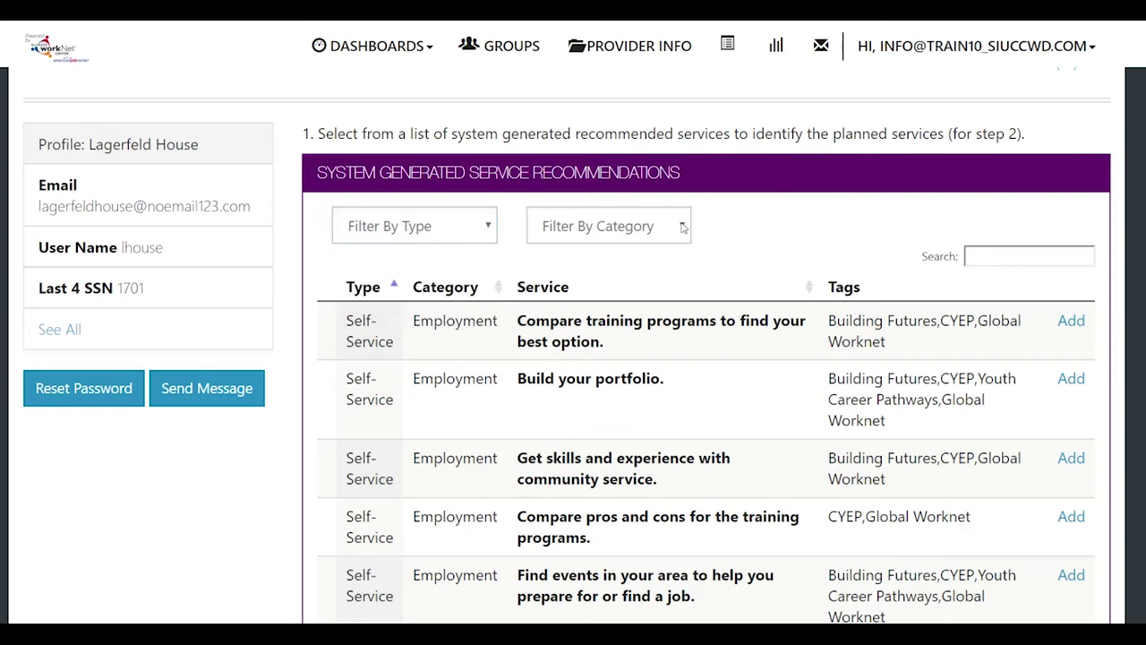
left_click(685, 230)
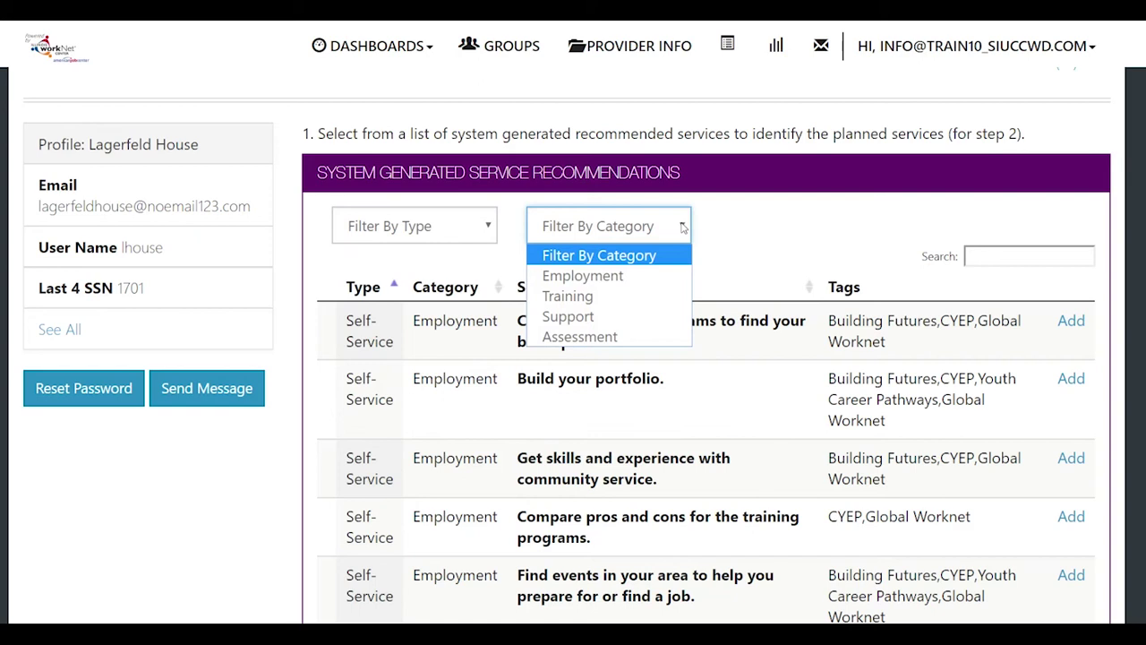
left_click(579, 317)
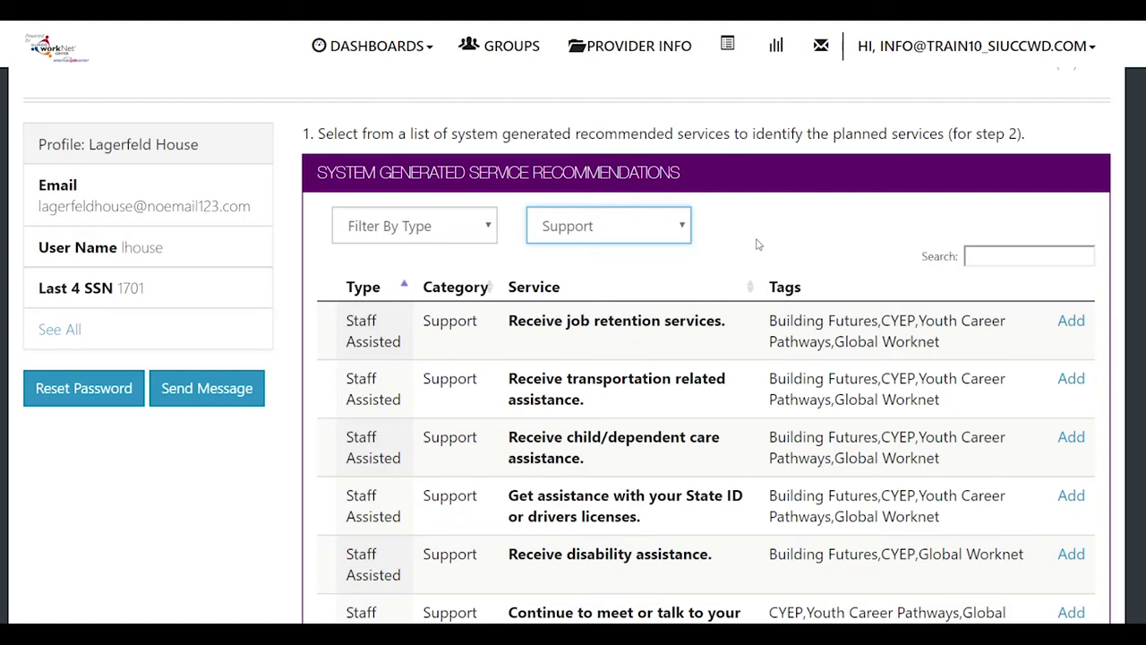
Step: Add the child/dependent care assistance service and the State ID or drivers licenses assistance service to the planned services
scroll(578, 376, "down", 1)
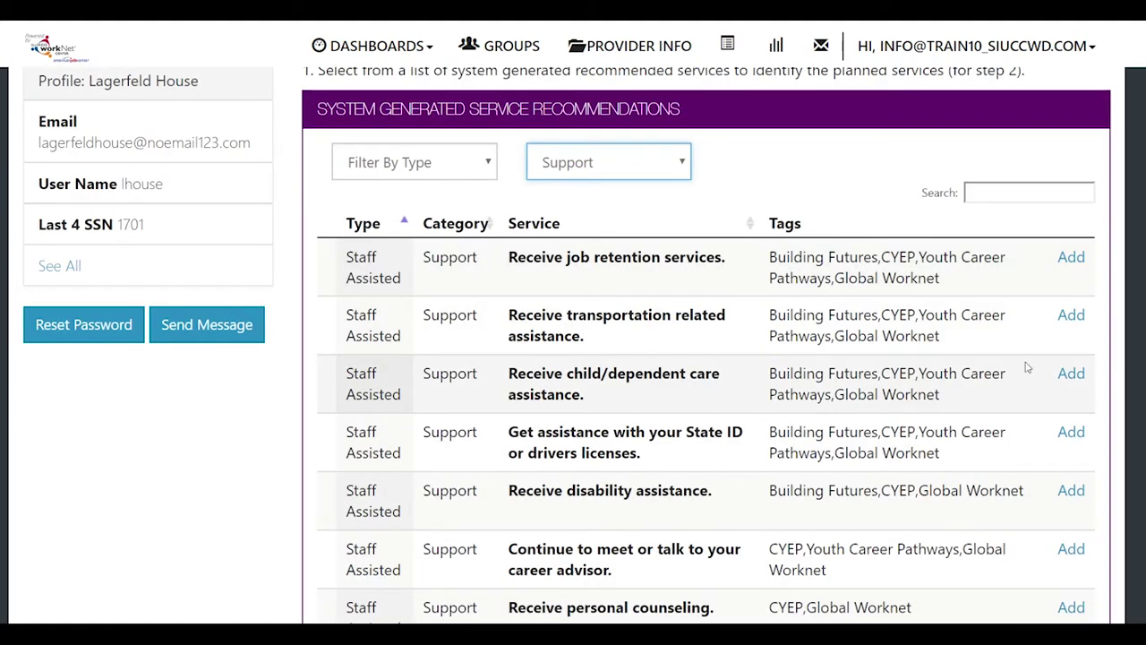
left_click(1071, 373)
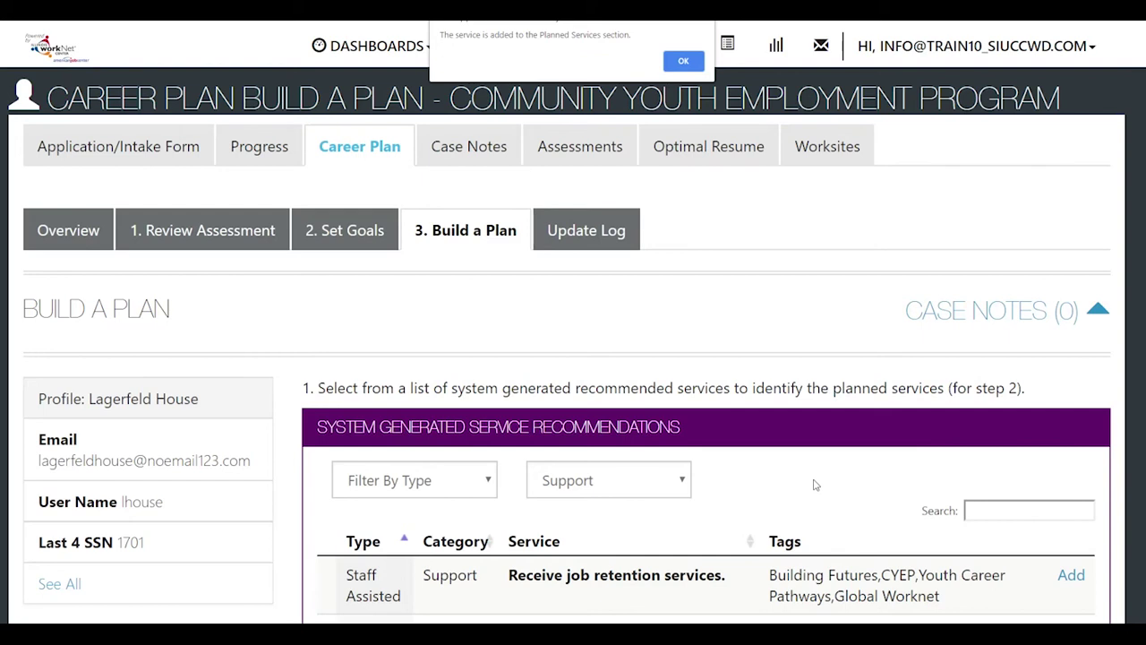
left_click(683, 62)
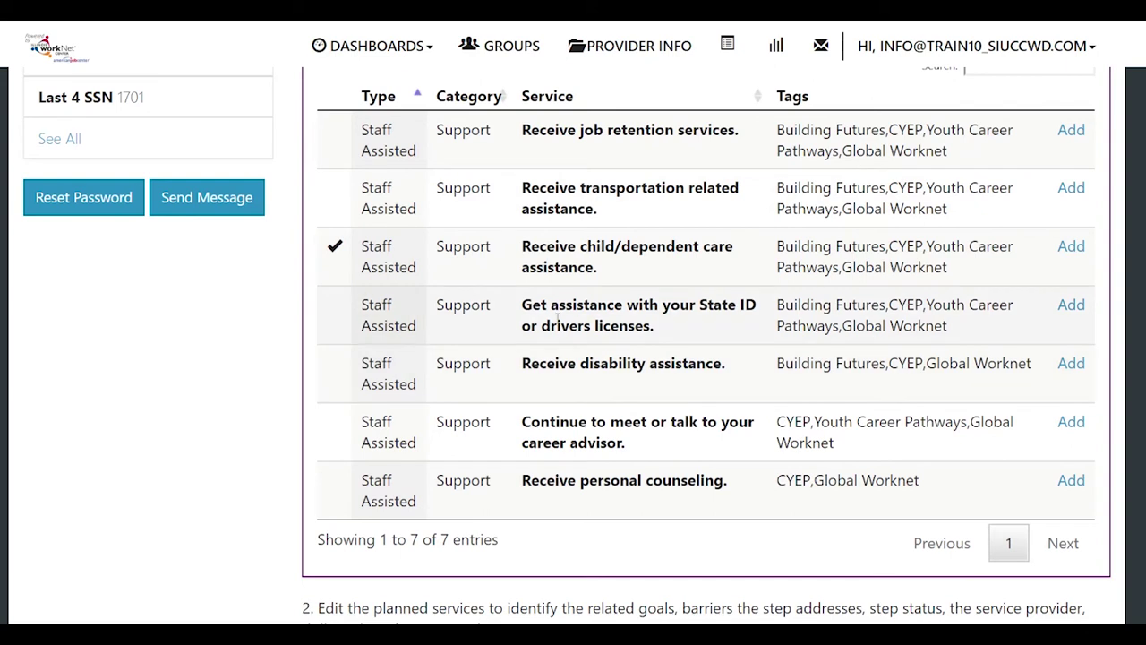
left_click(1070, 309)
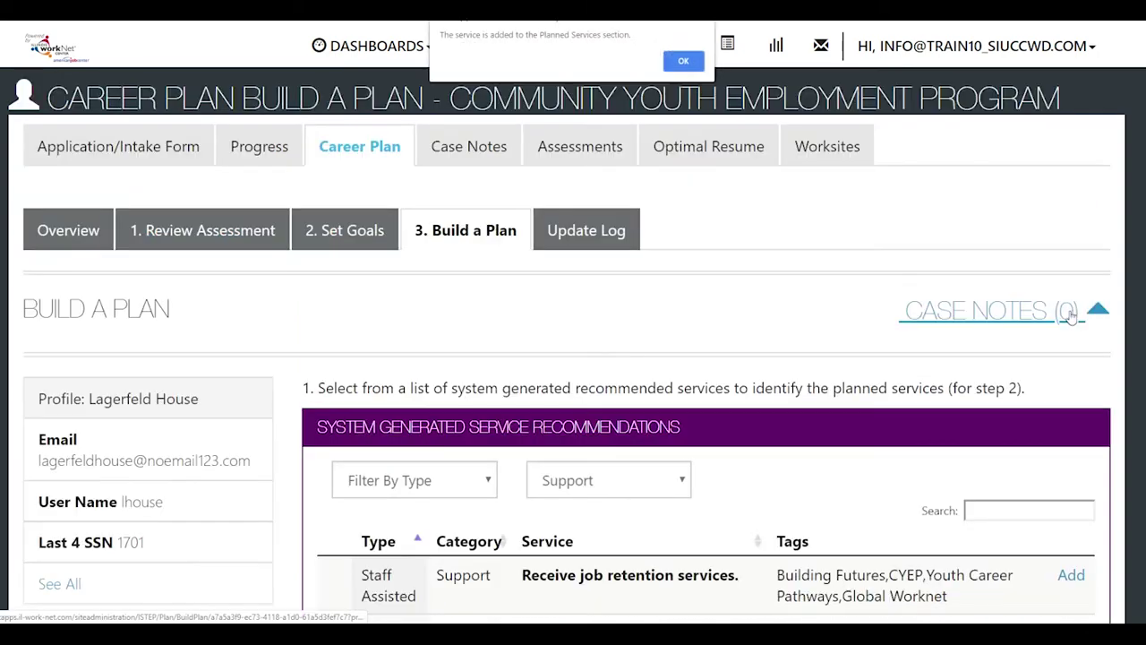
left_click(684, 61)
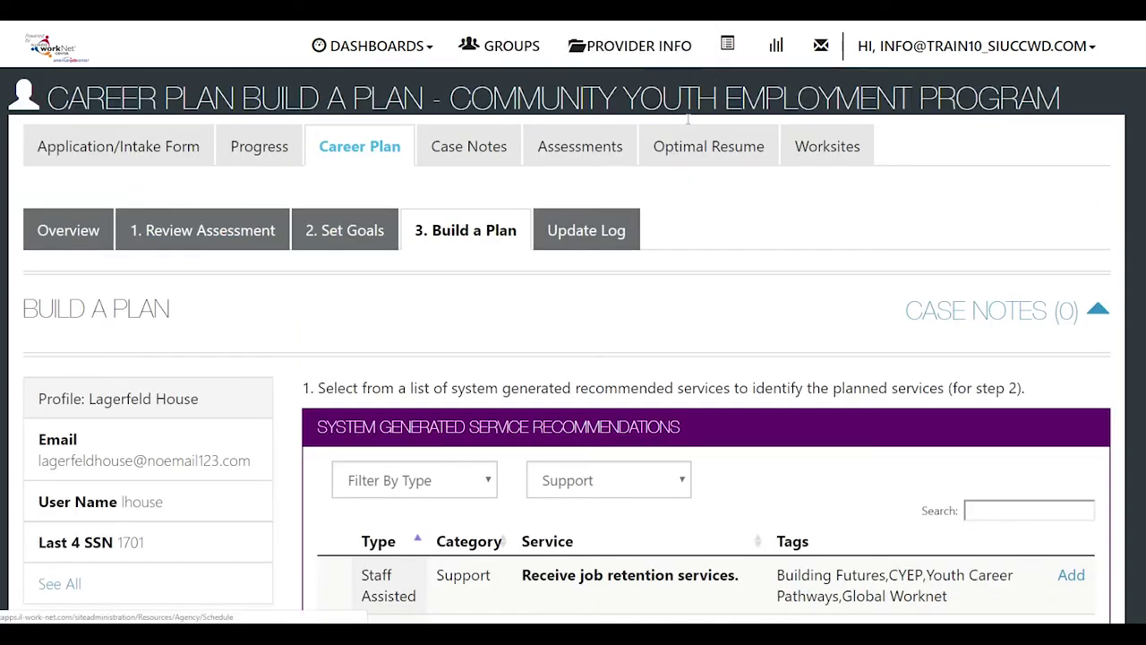
Step: Check the planned services list, and change the recommendations' category filter to Employment
scroll(754, 408, "down", 4)
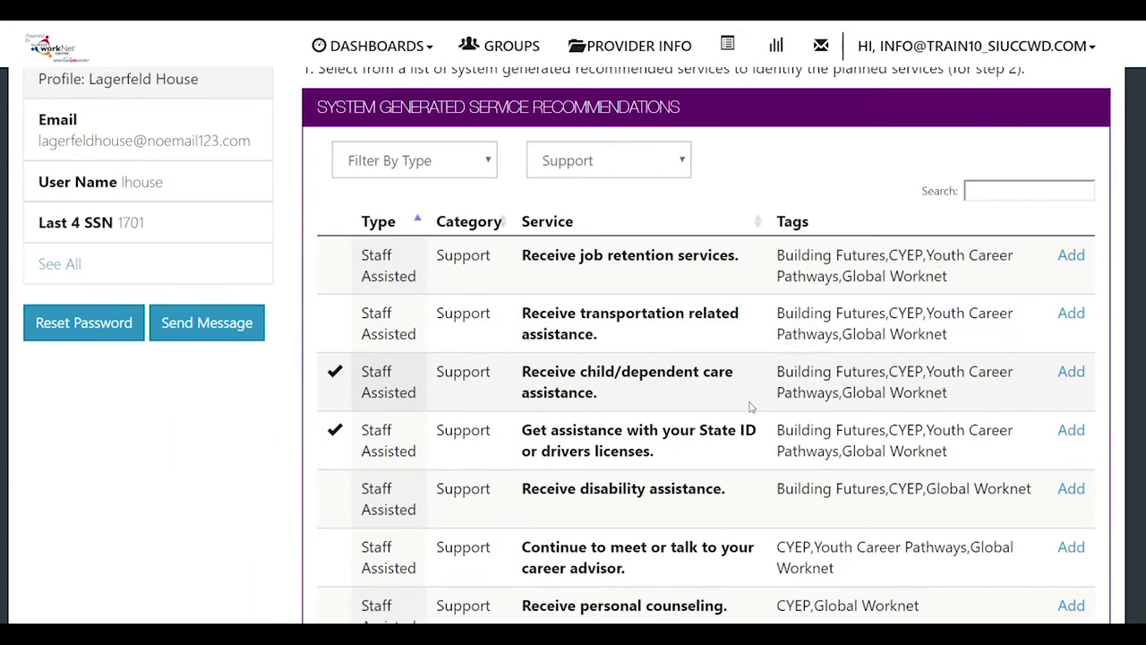
scroll(751, 407, "down", 5)
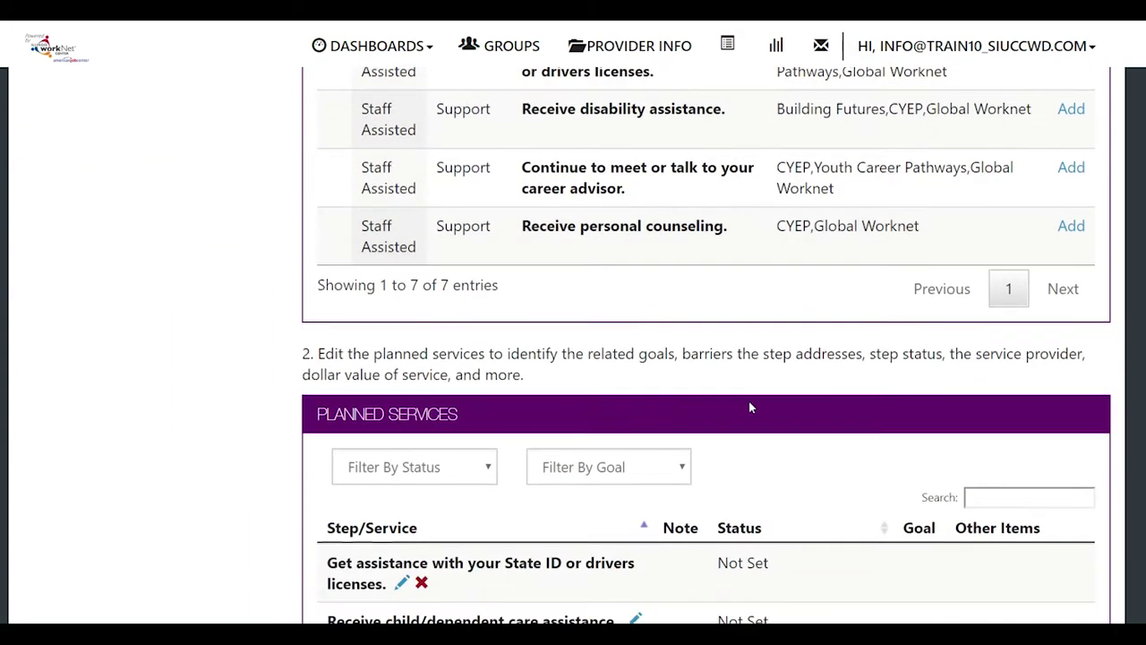
scroll(751, 405, "down", 3)
scroll(771, 367, "up", 6)
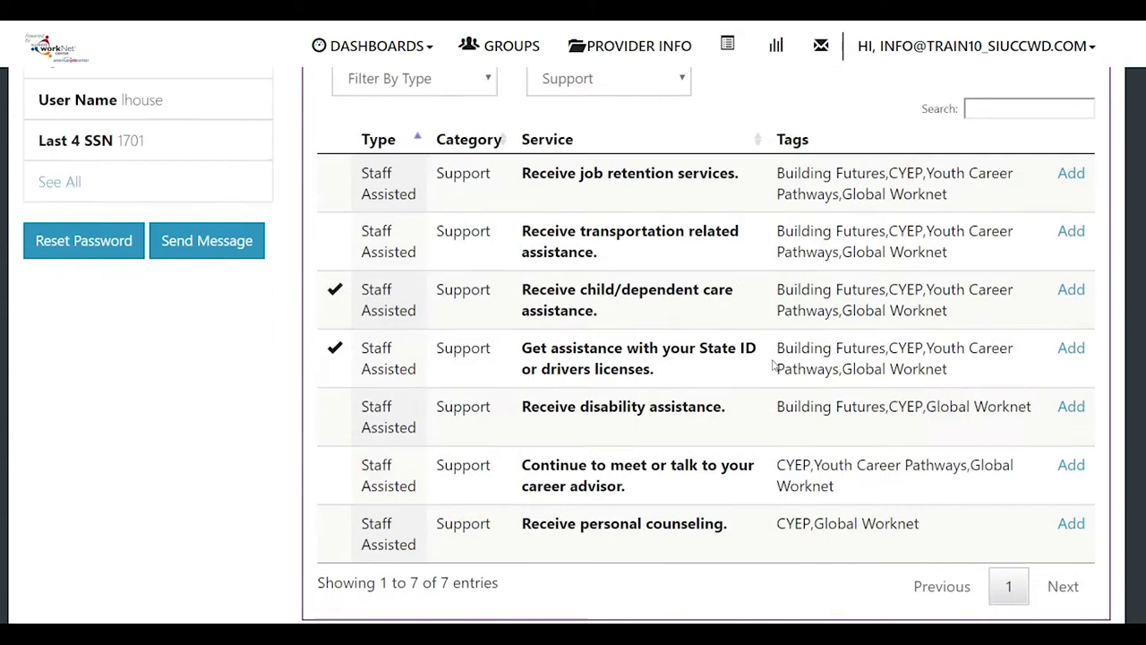
scroll(773, 363, "up", 2)
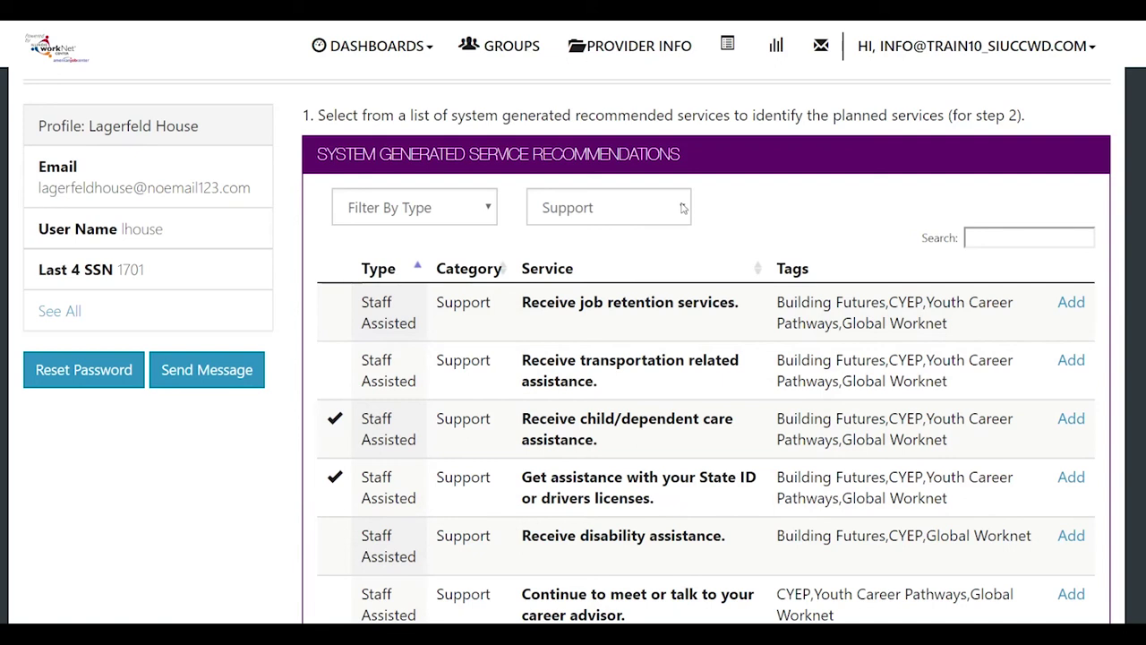
left_click(682, 207)
left_click(606, 257)
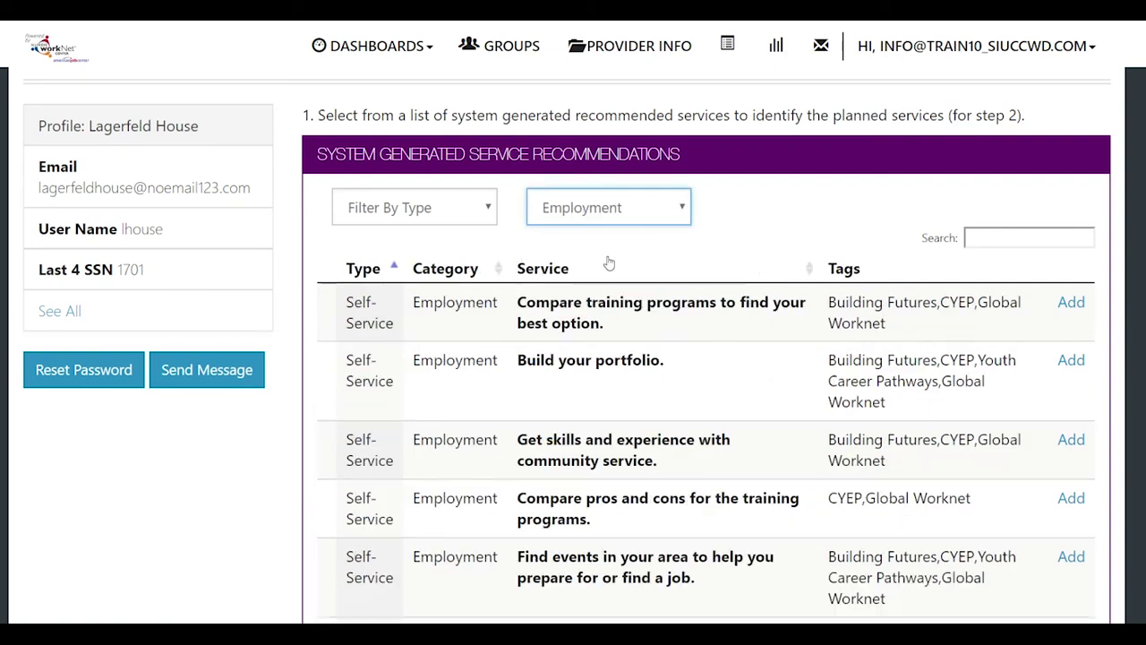
Step: Add the employment services for building a portfolio, community service experience, organizing for the job search, a job search plan and preparing a resume
scroll(608, 262, "down", 2)
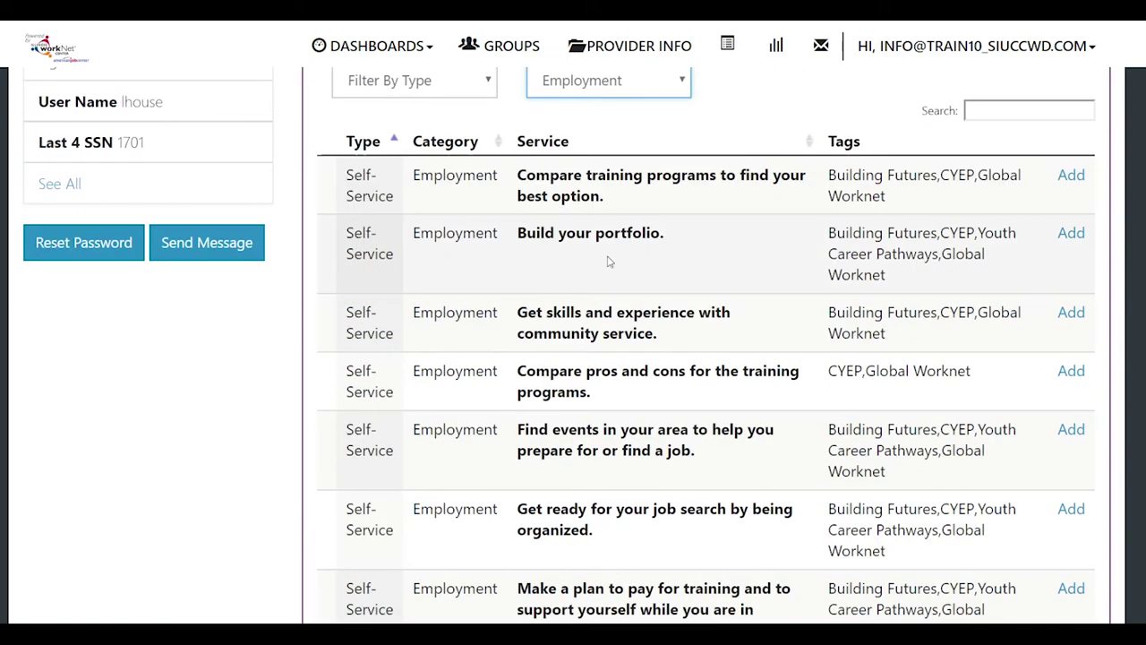
scroll(609, 261, "down", 1)
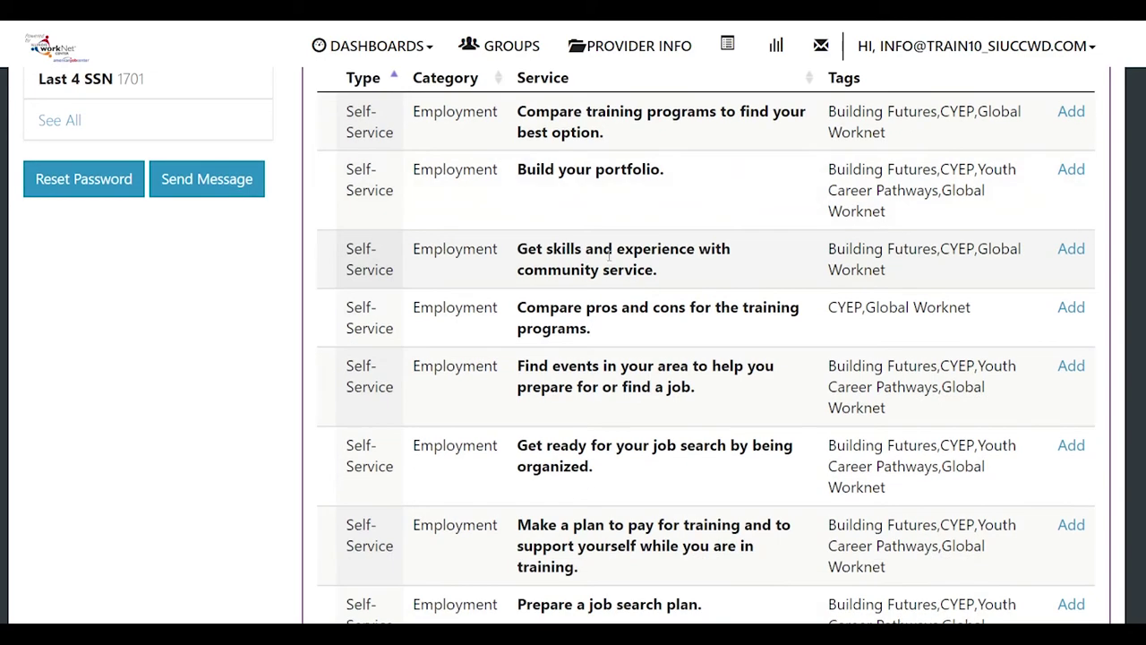
left_click(1073, 172)
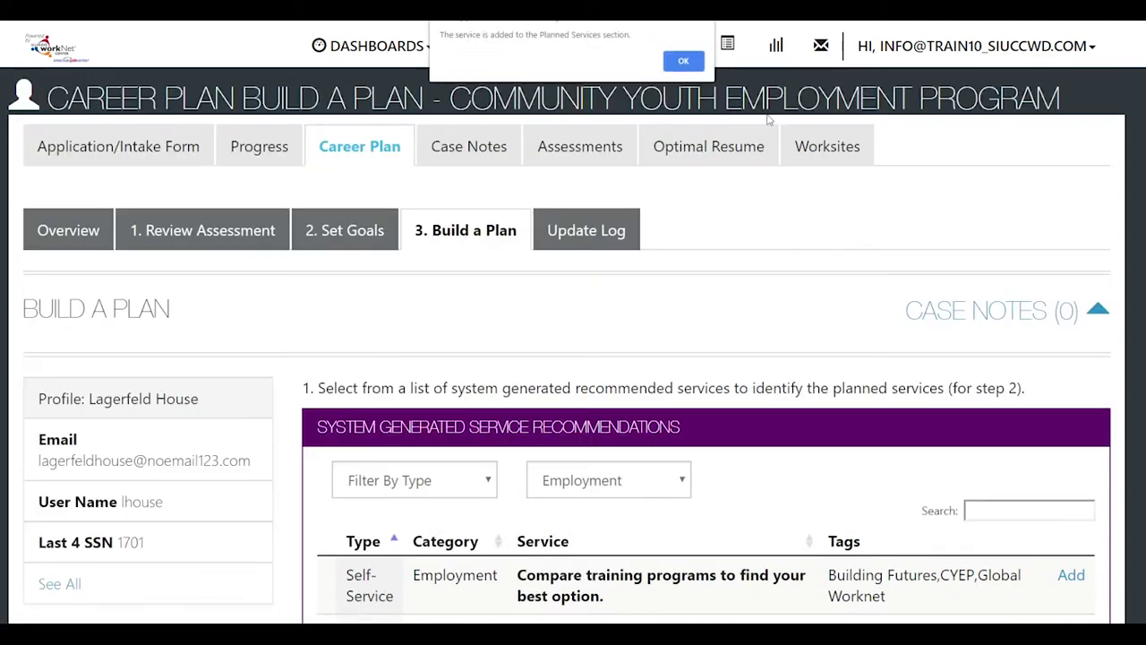
left_click(683, 60)
Step: Review the planned services list and open the "Build your portfolio" service for editing
scroll(809, 400, "down", 8)
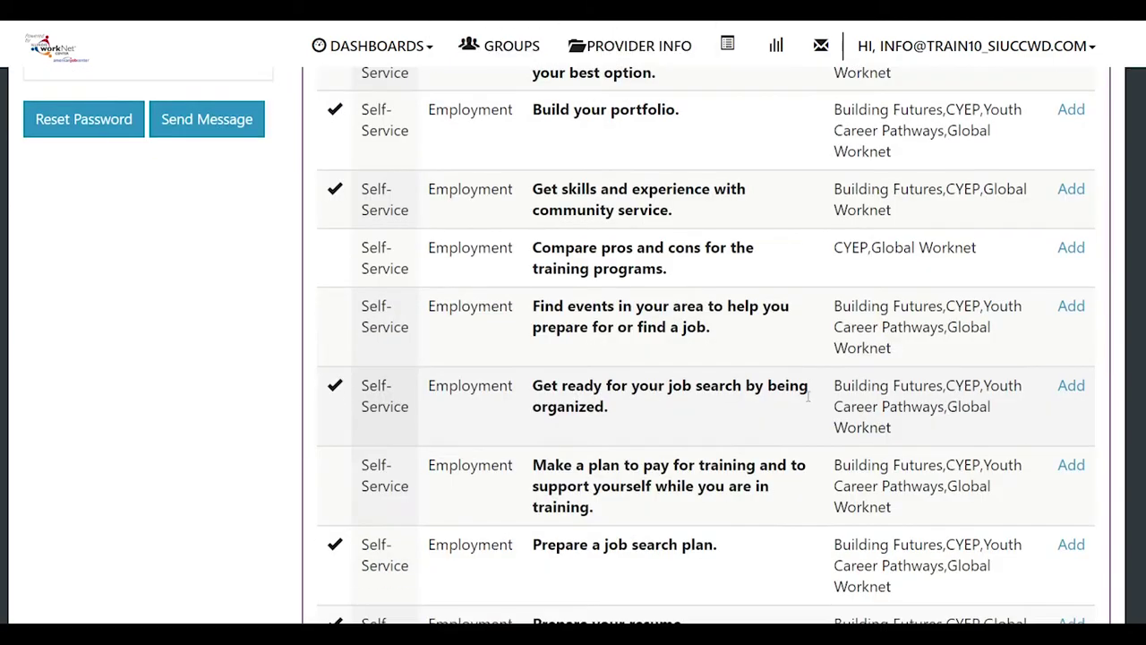
scroll(809, 403, "down", 3)
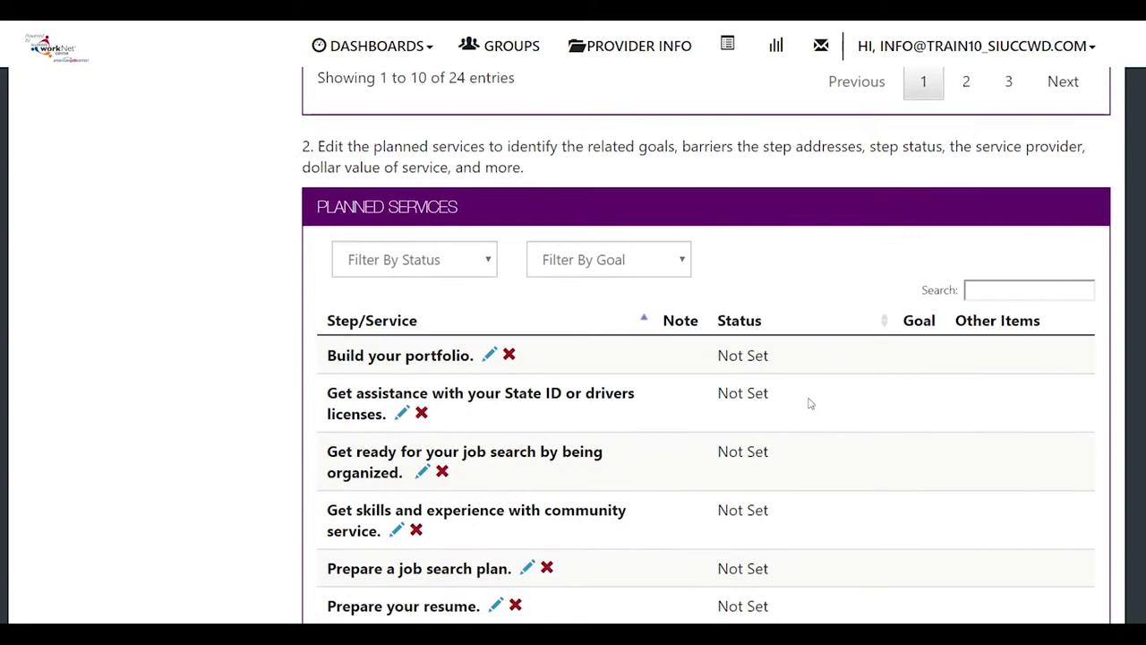
scroll(809, 403, "up", 1)
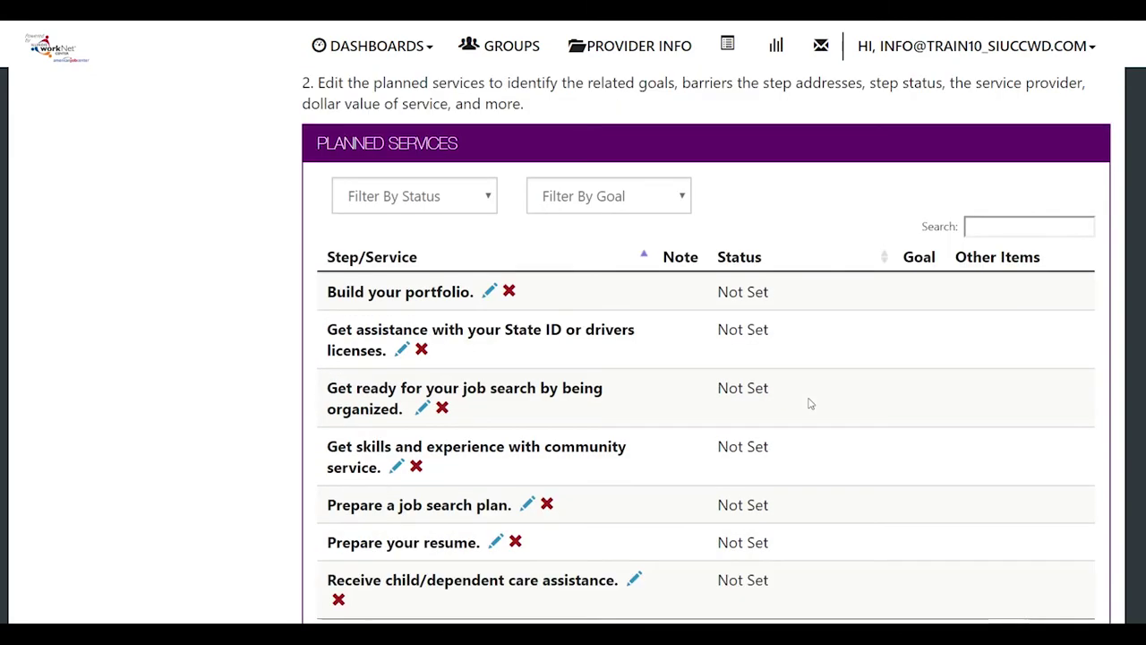
scroll(809, 403, "down", 2)
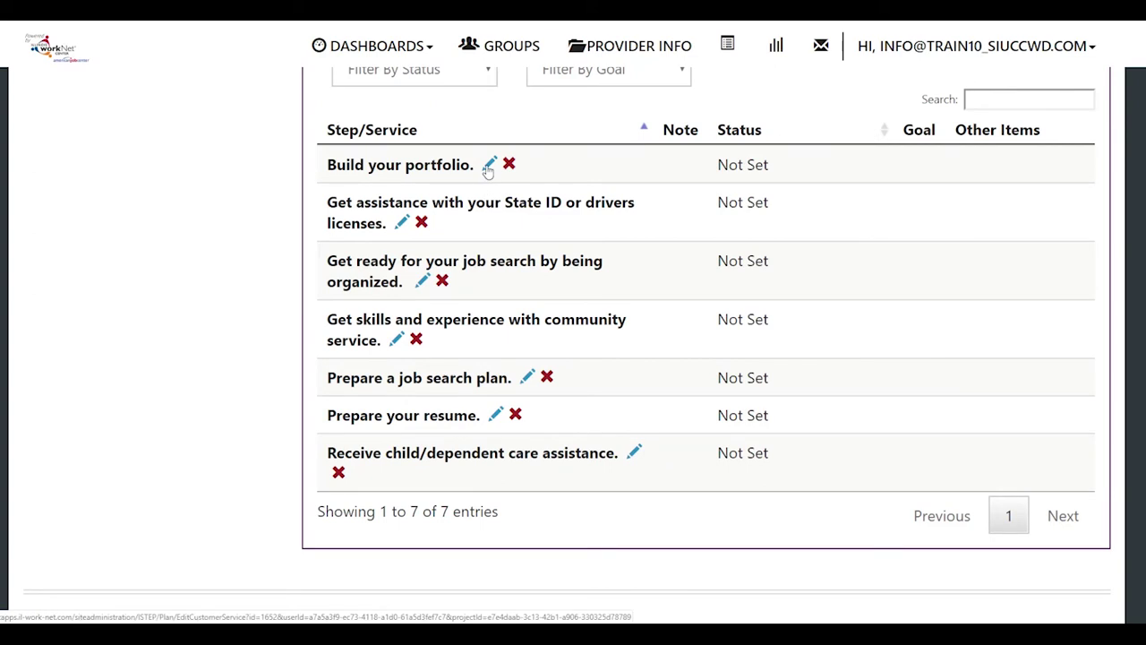
left_click(489, 167)
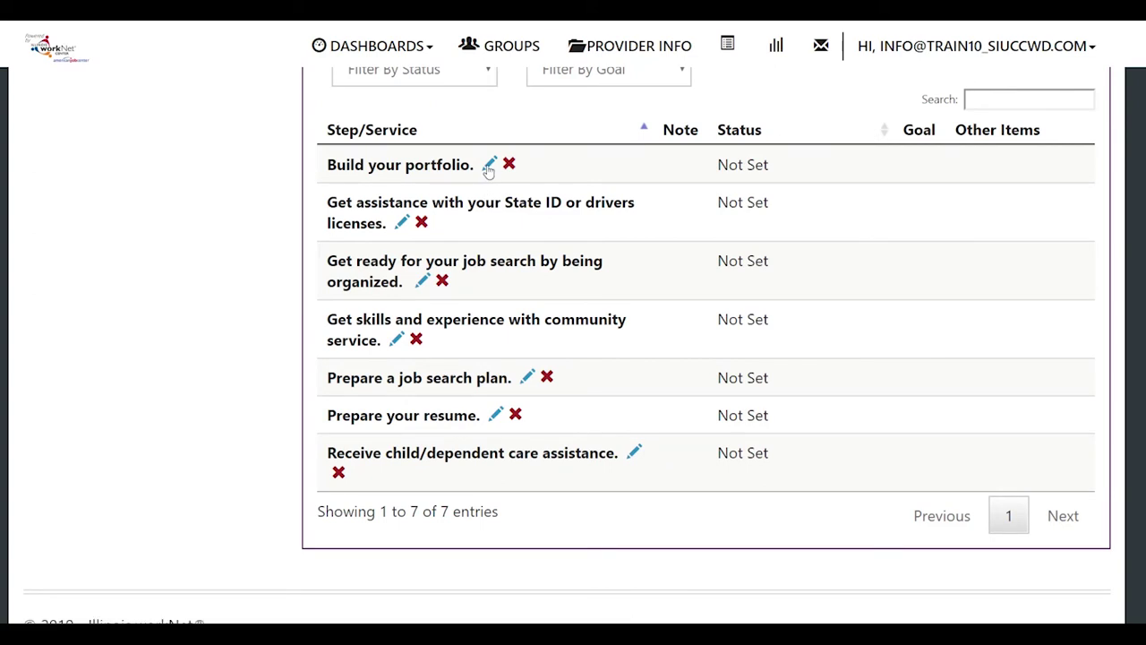
scroll(704, 352, "down", 1)
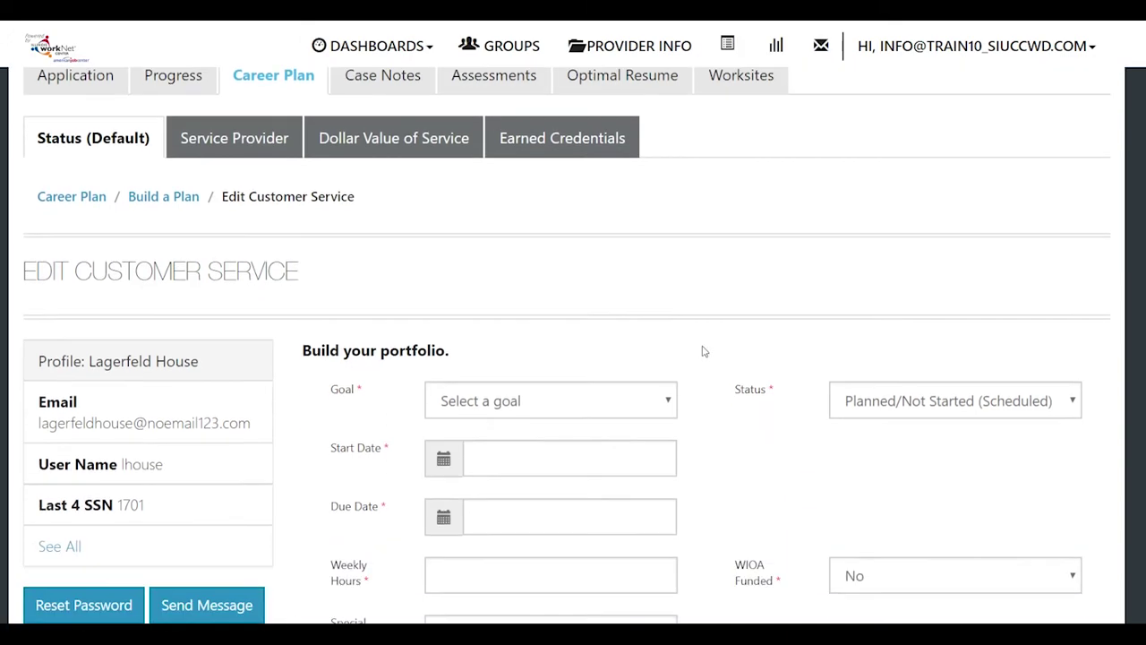
Step: Set the portfolio service's goal to "get a job" and its status to Started/Open
scroll(704, 352, "down", 3)
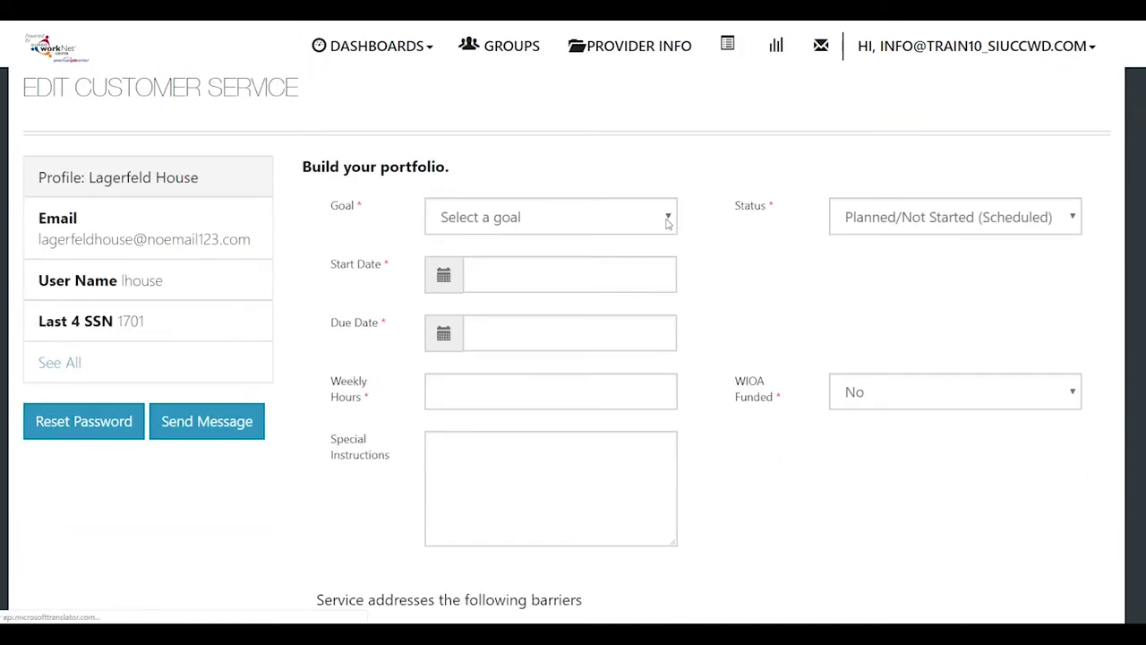
left_click(667, 223)
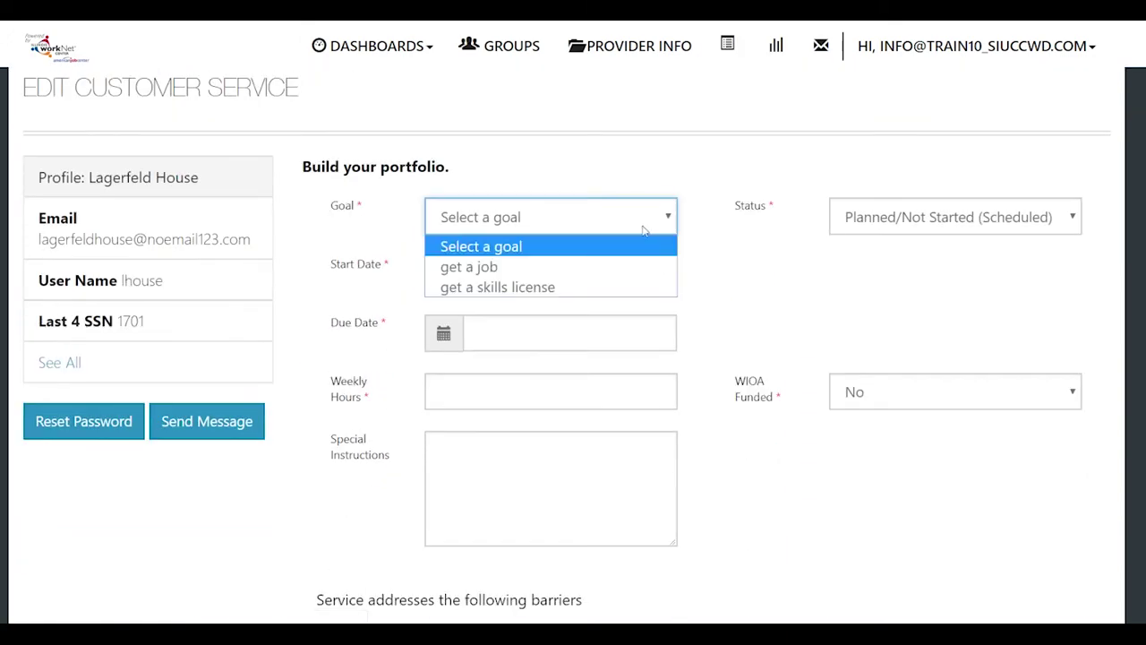
left_click(515, 267)
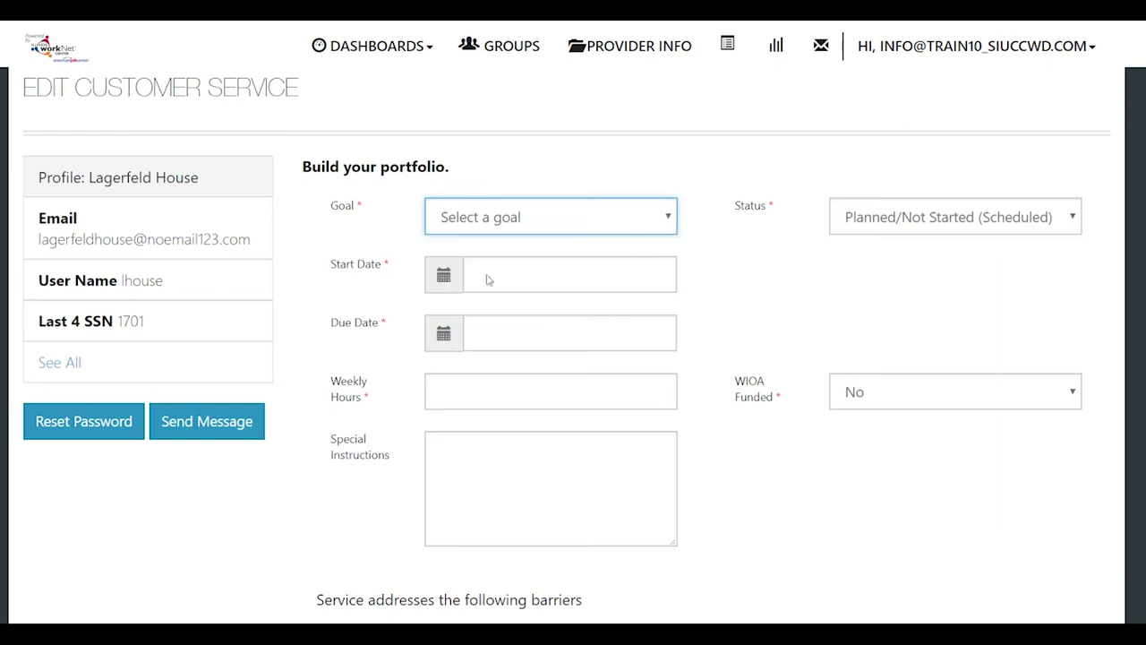
left_click(972, 220)
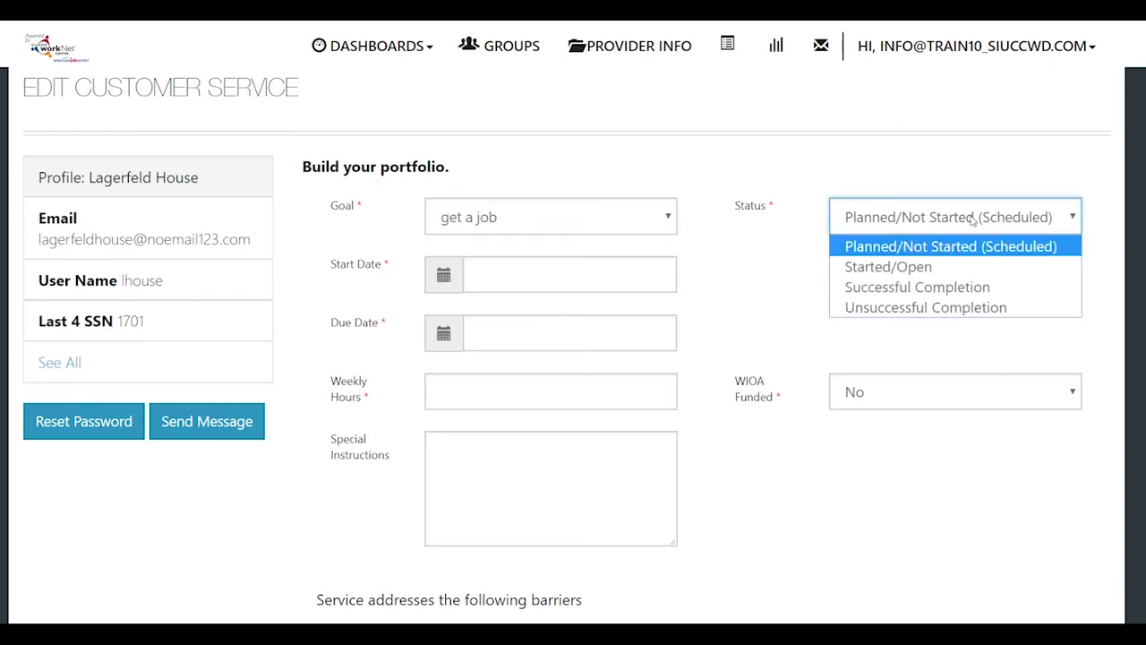
left_click(902, 267)
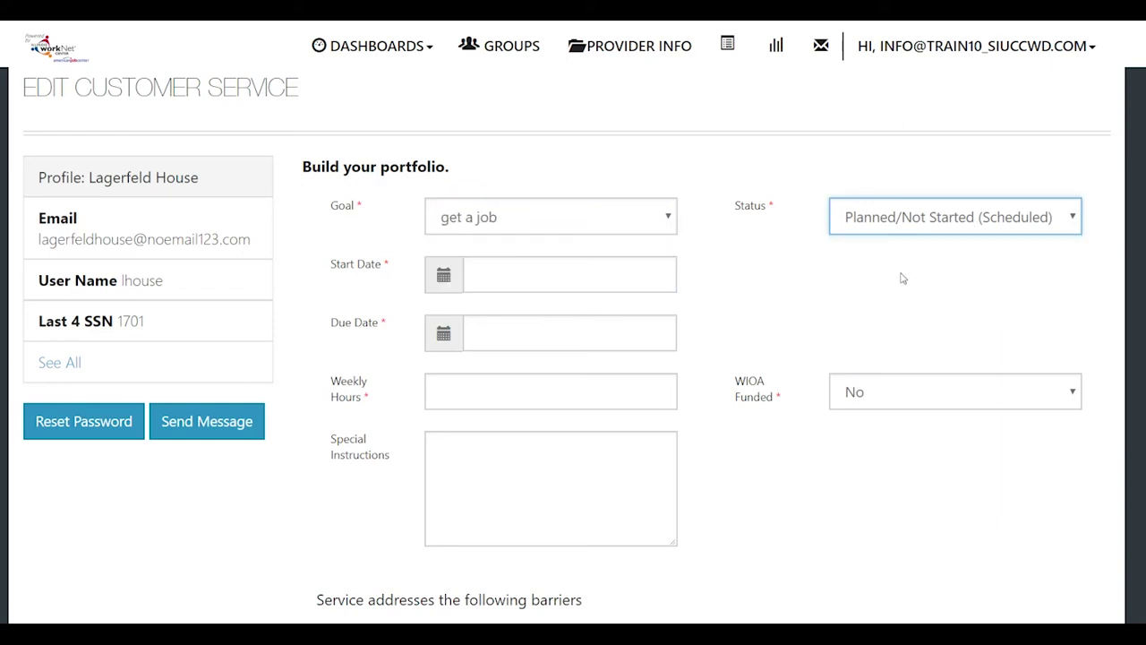
Step: Set the service's start date to 01/18/2019 and its due date to 01/31/2019
left_click(564, 285)
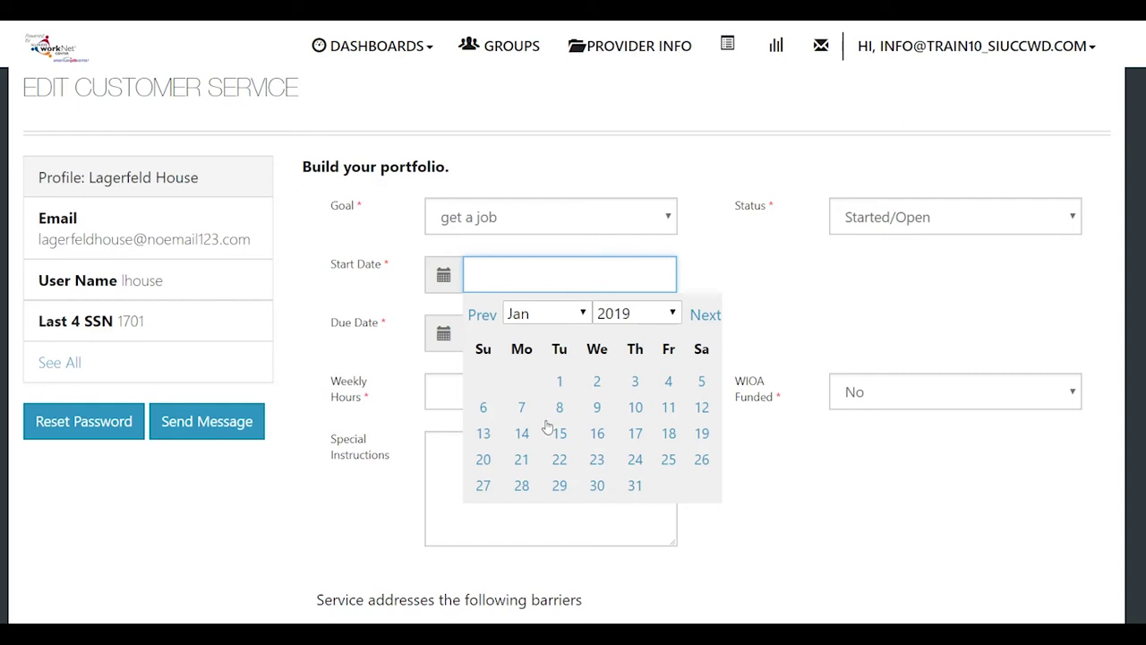
left_click(669, 434)
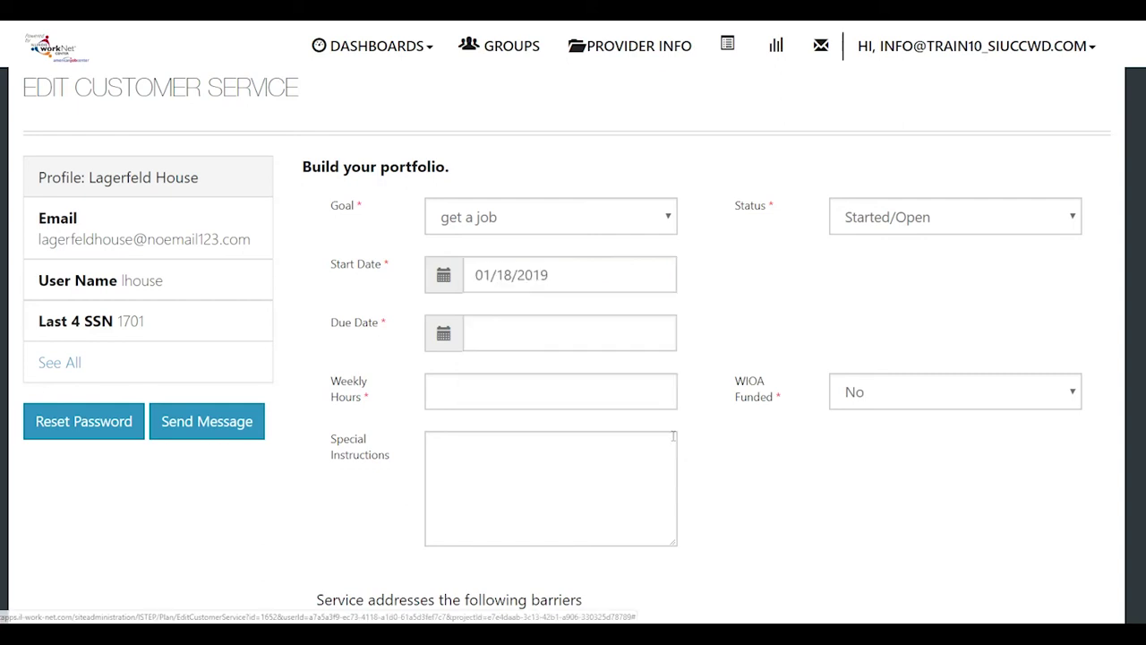
left_click(548, 329)
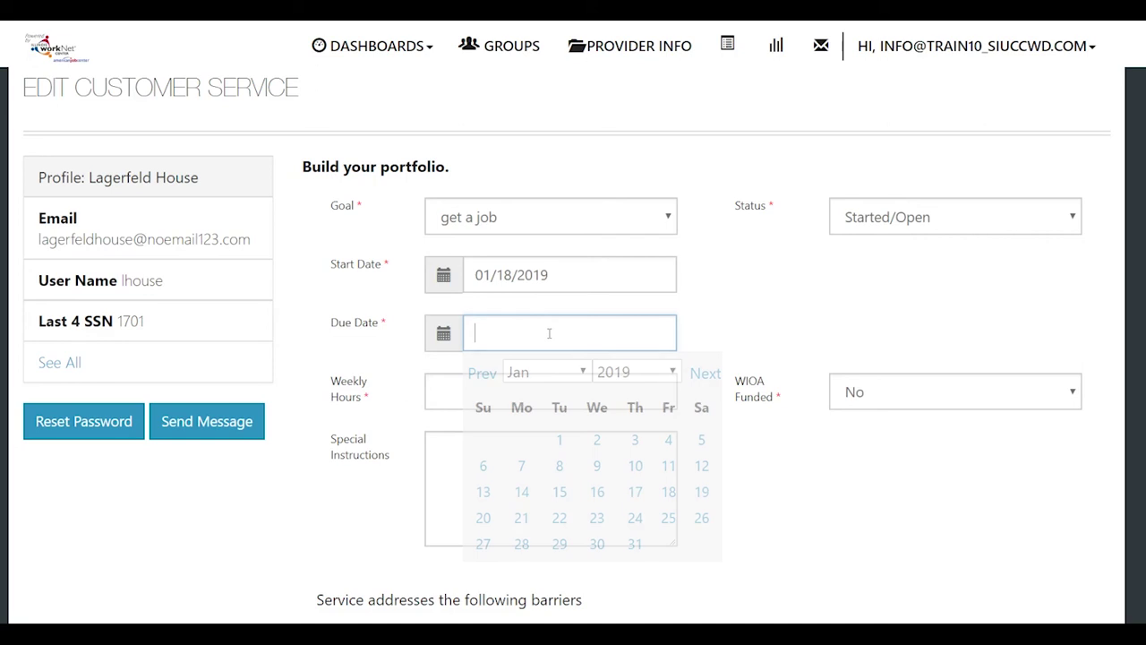
left_click(637, 546)
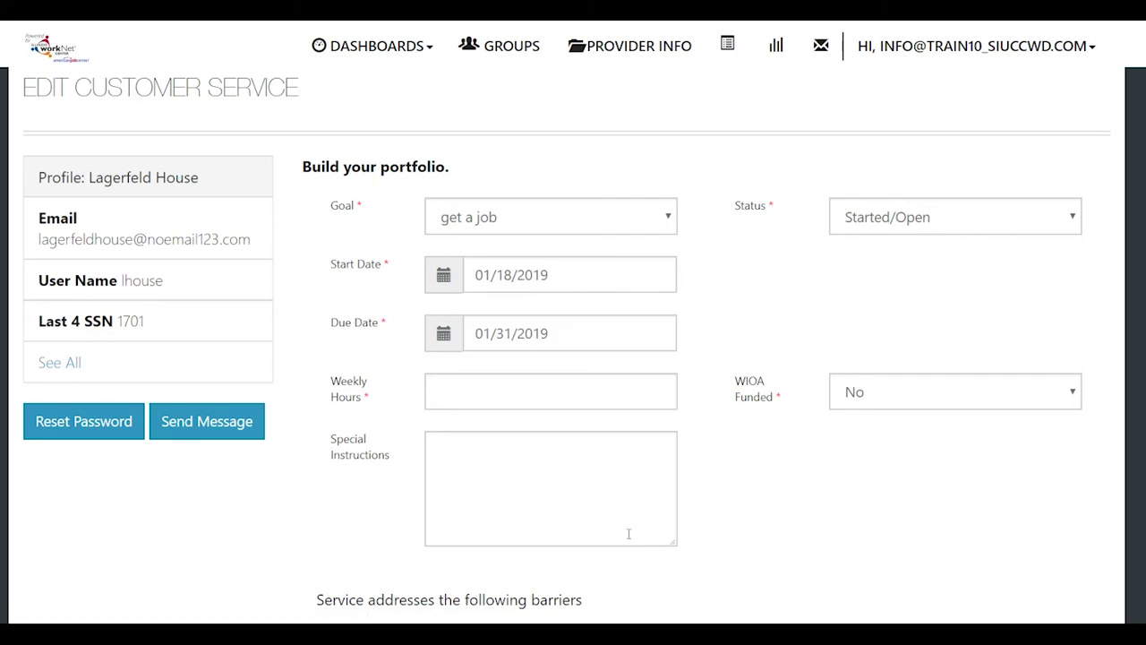
Step: Enter 15 weekly hours for the service and set WIOA Funded to No
left_click(548, 391)
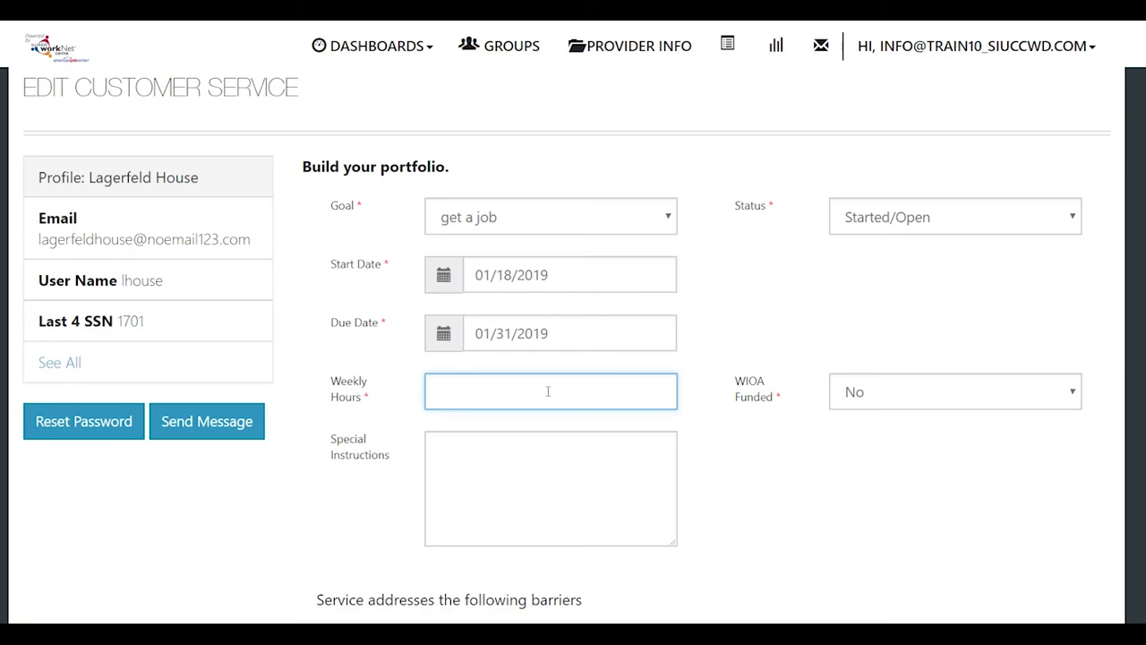
type("15")
left_click(919, 401)
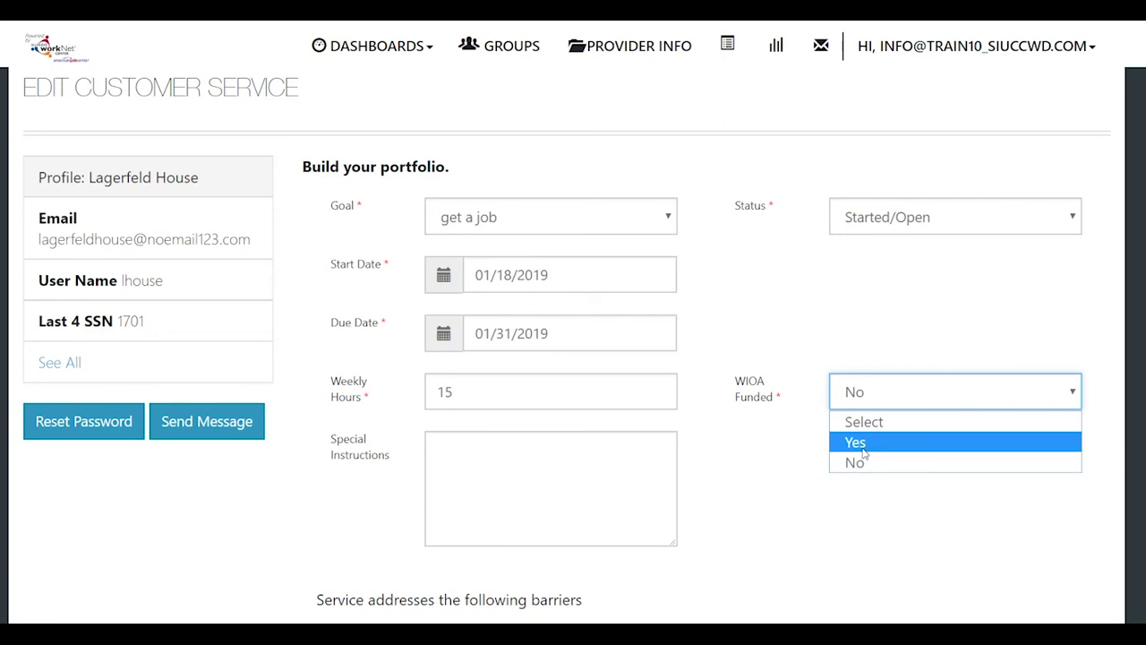
left_click(856, 463)
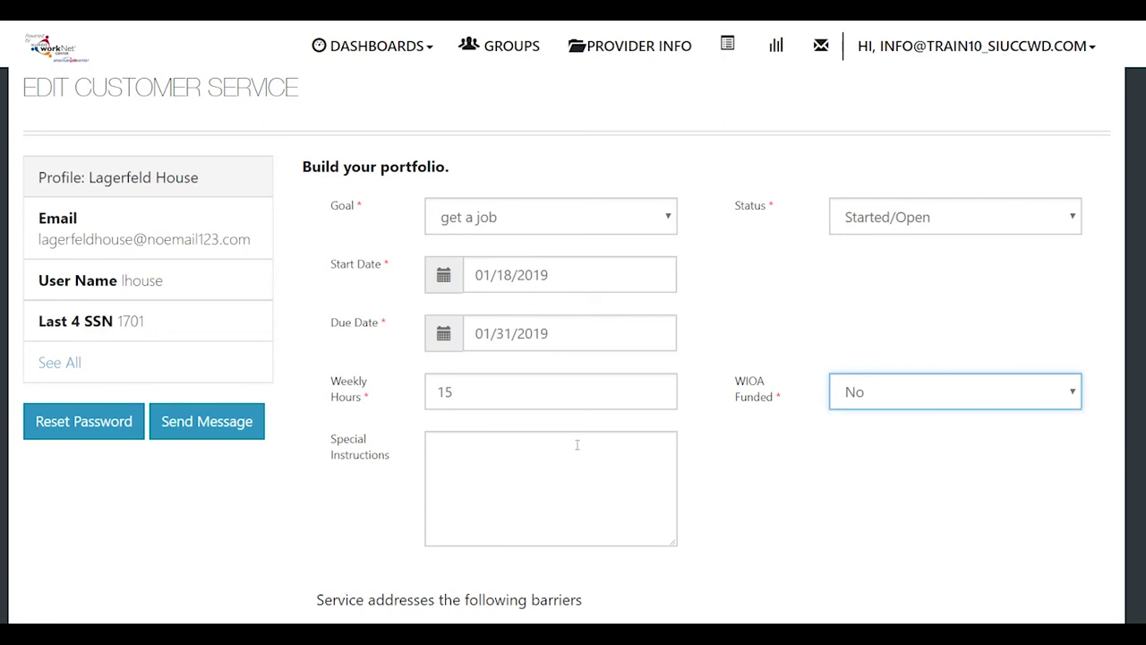
Step: Mark Limited Work History/Experience as a barrier the service addresses, and update the customer service after looking through the additional barriers
scroll(577, 445, "down", 3)
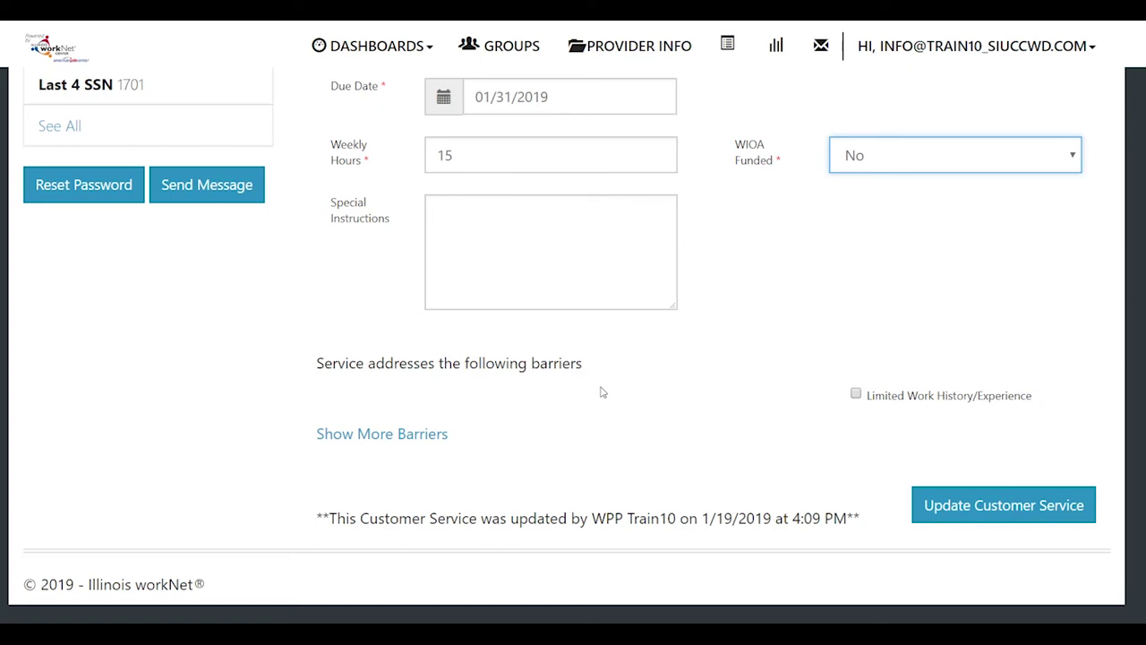
left_click(856, 395)
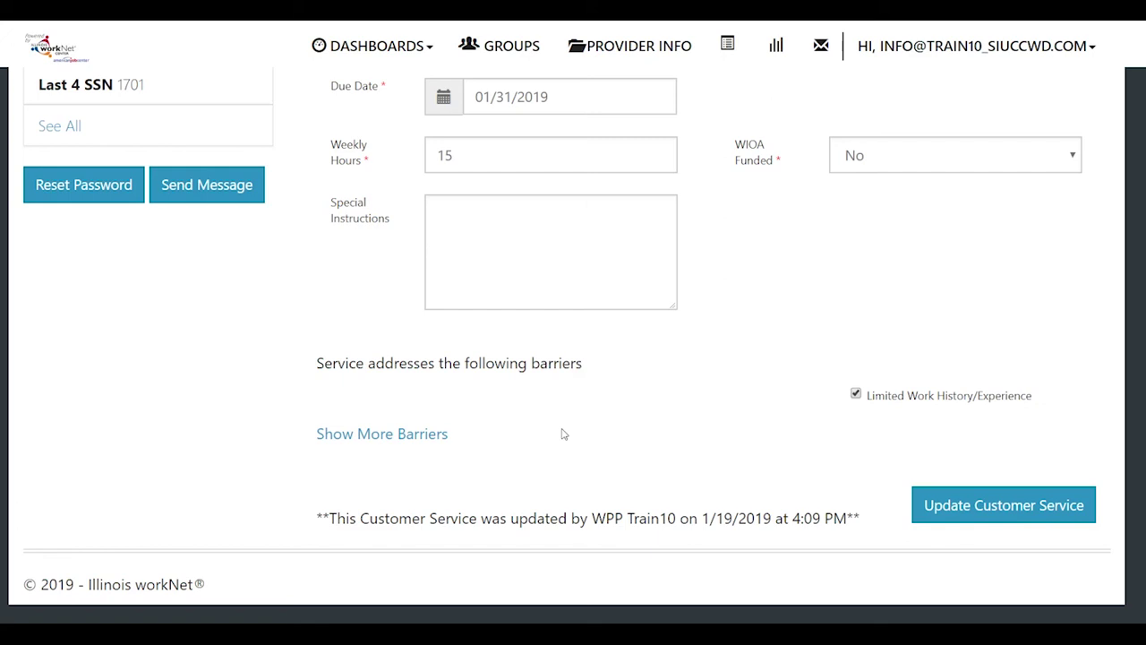
left_click(427, 439)
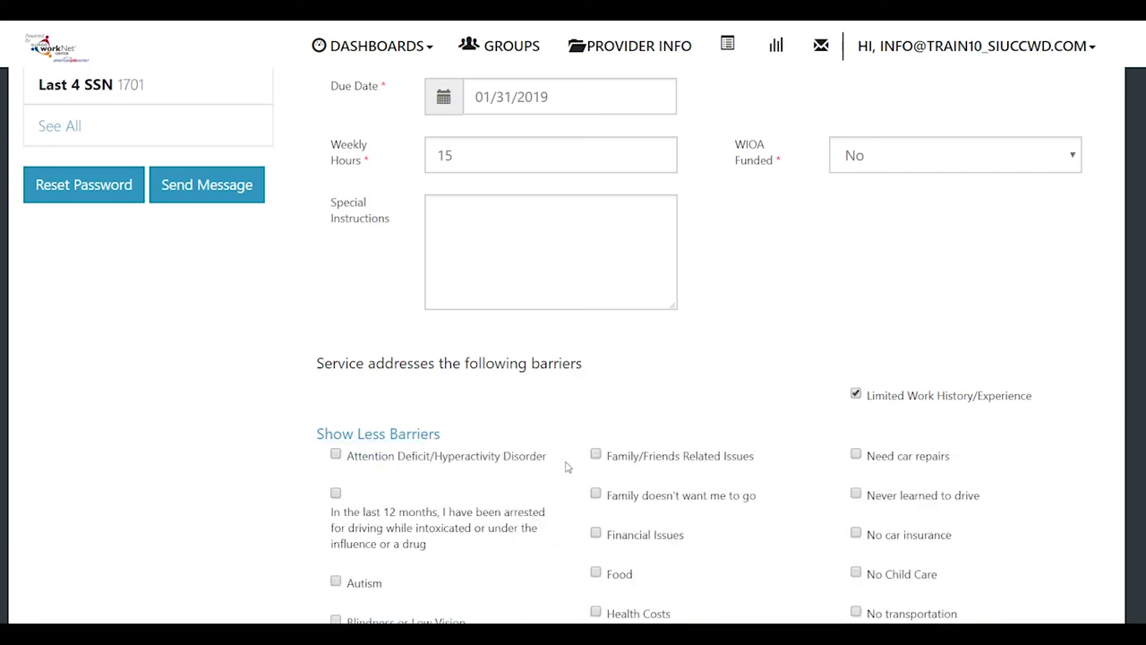
scroll(566, 466, "down", 4)
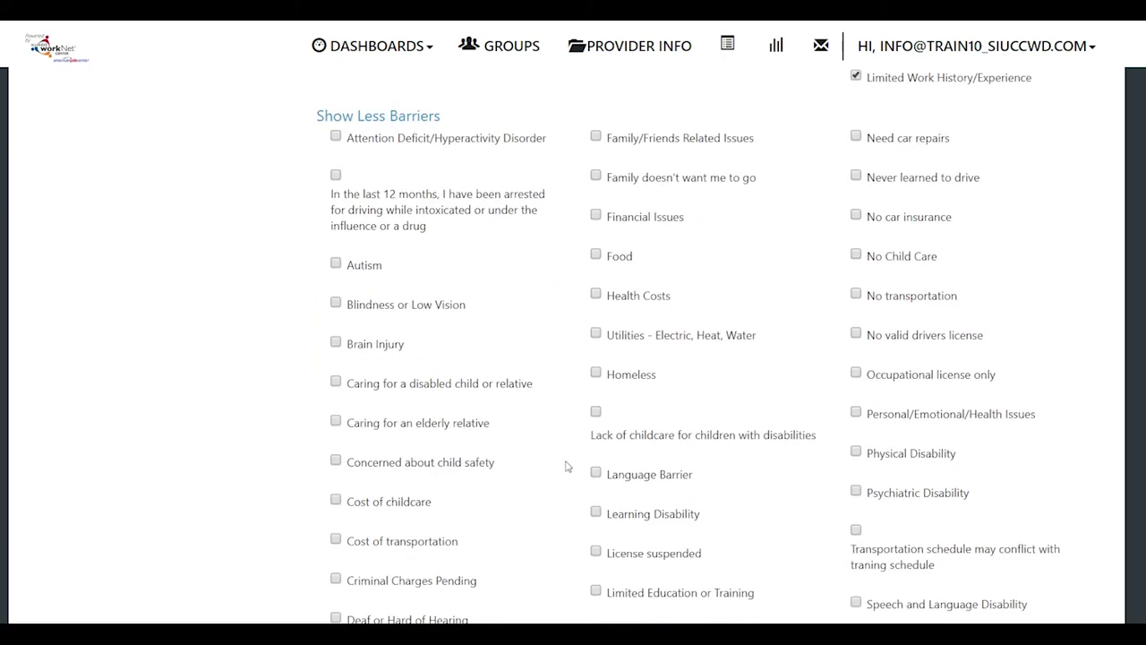
scroll(566, 466, "down", 3)
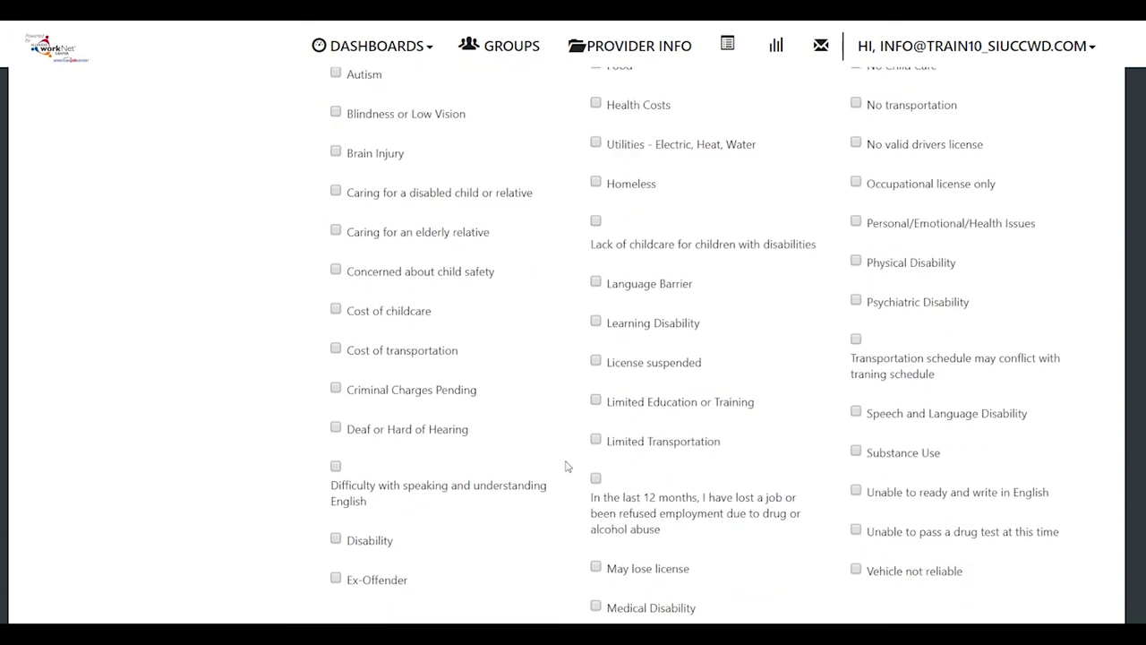
scroll(566, 466, "up", 5)
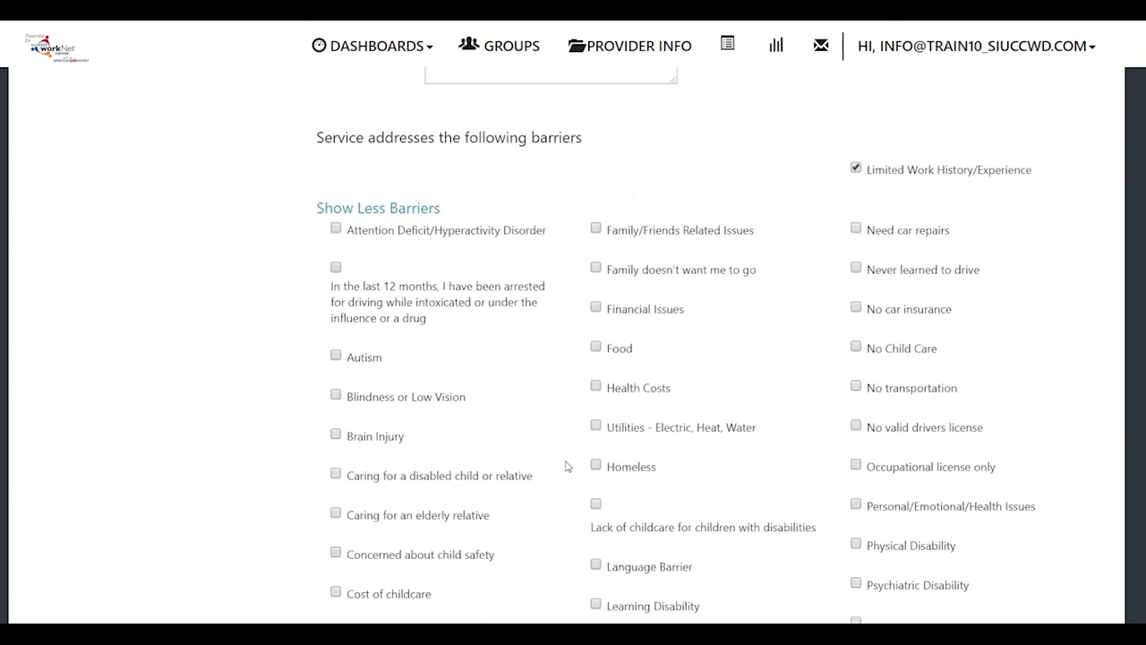
left_click(396, 436)
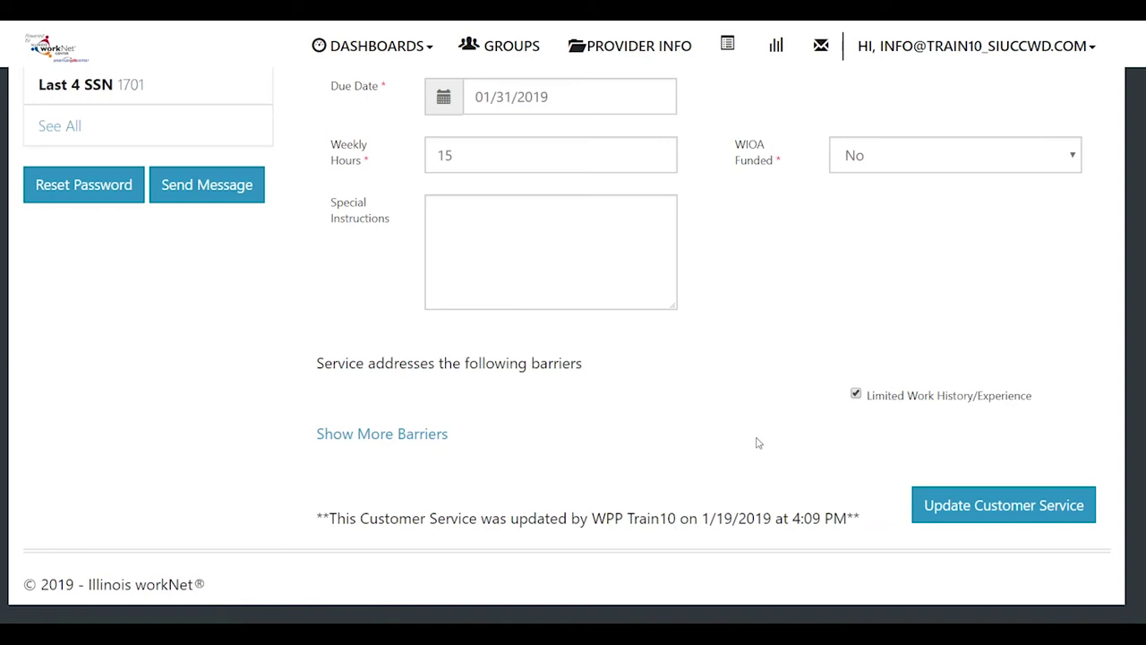
left_click(988, 507)
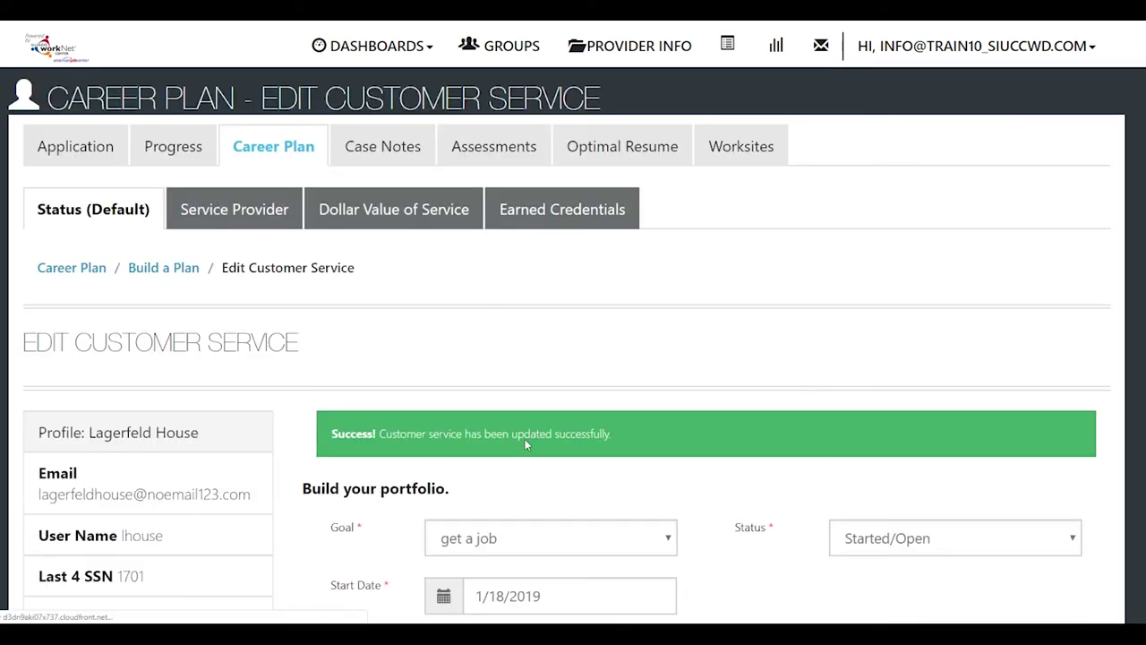
Step: Review the service provider options and update the service with Austin Peoples Action Center kept as its provider
left_click(274, 206)
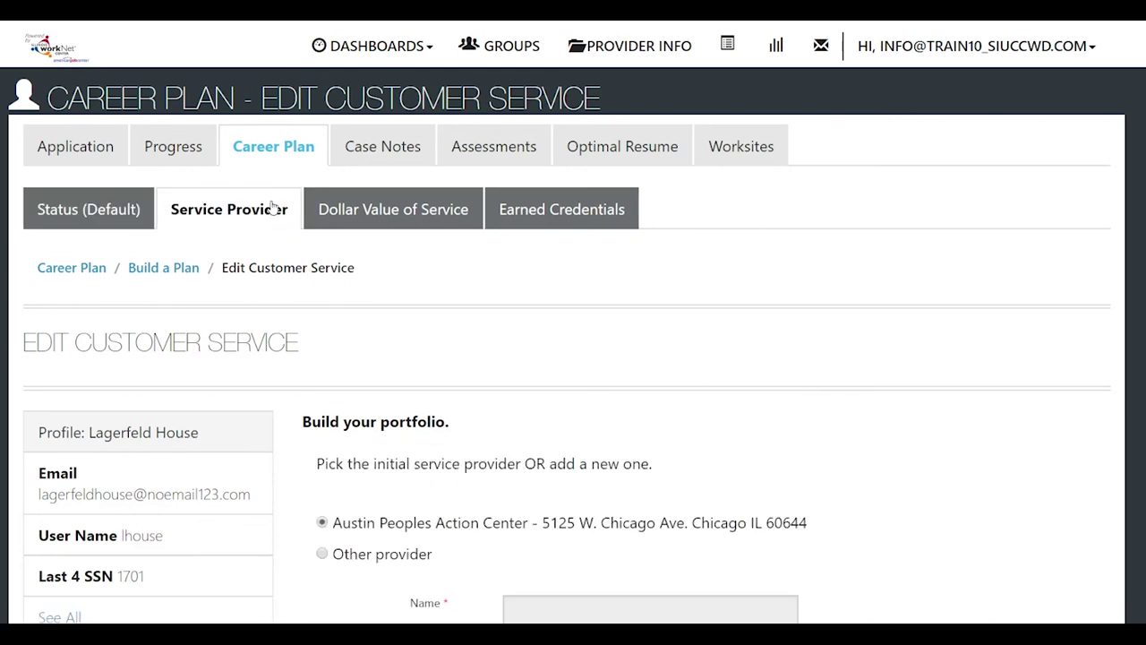
scroll(540, 394, "down", 3)
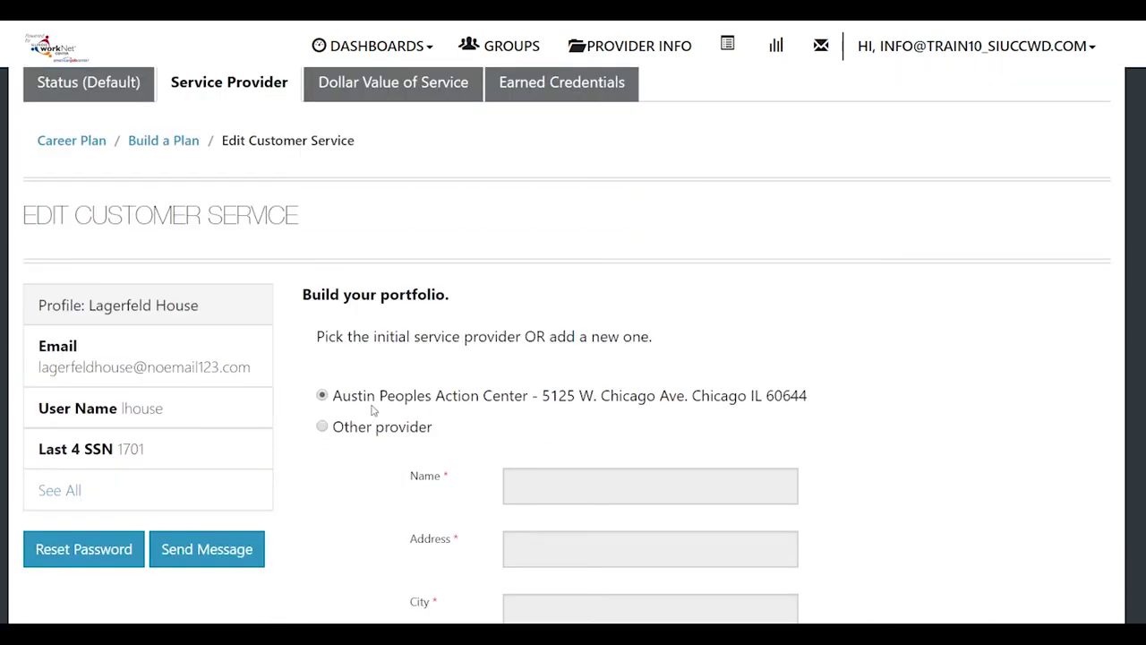
scroll(380, 467, "down", 3)
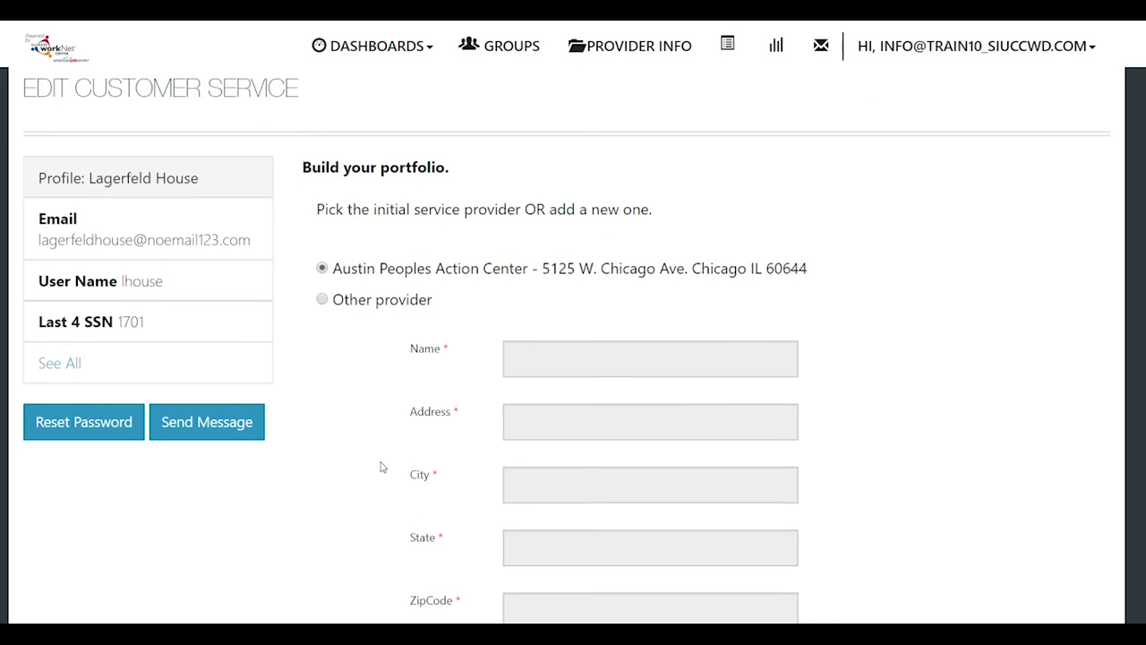
scroll(380, 467, "down", 3)
scroll(381, 467, "up", 8)
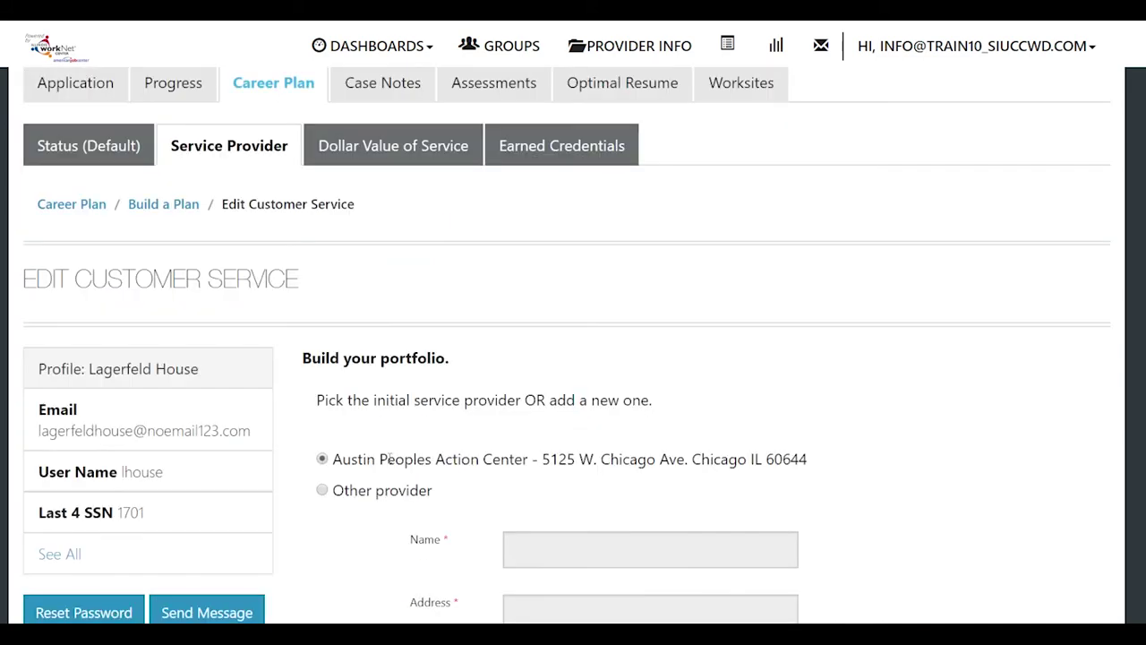
scroll(394, 493, "down", 9)
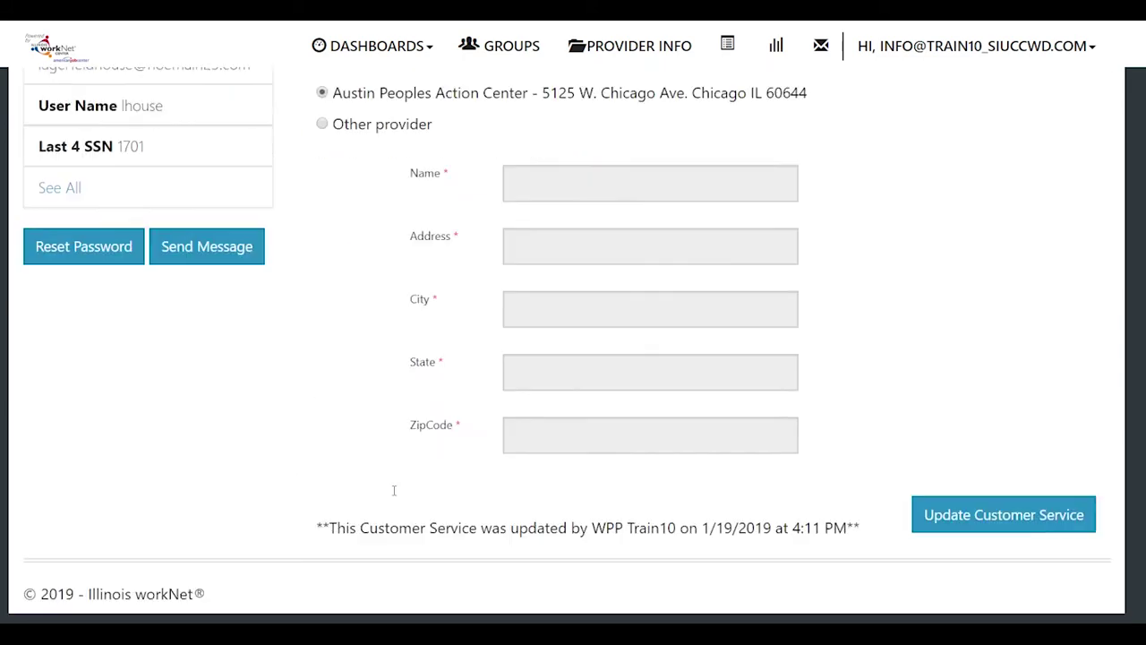
left_click(931, 511)
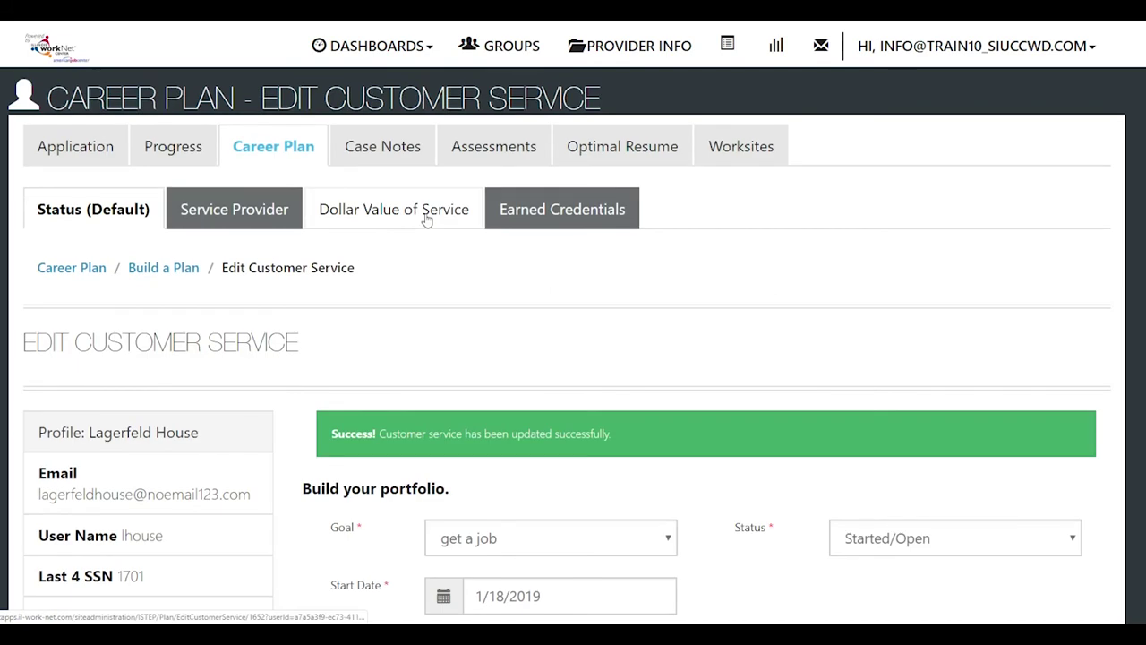
Step: Save a dollar value of 15.00 for the service, offered 5 times at this cost
left_click(427, 216)
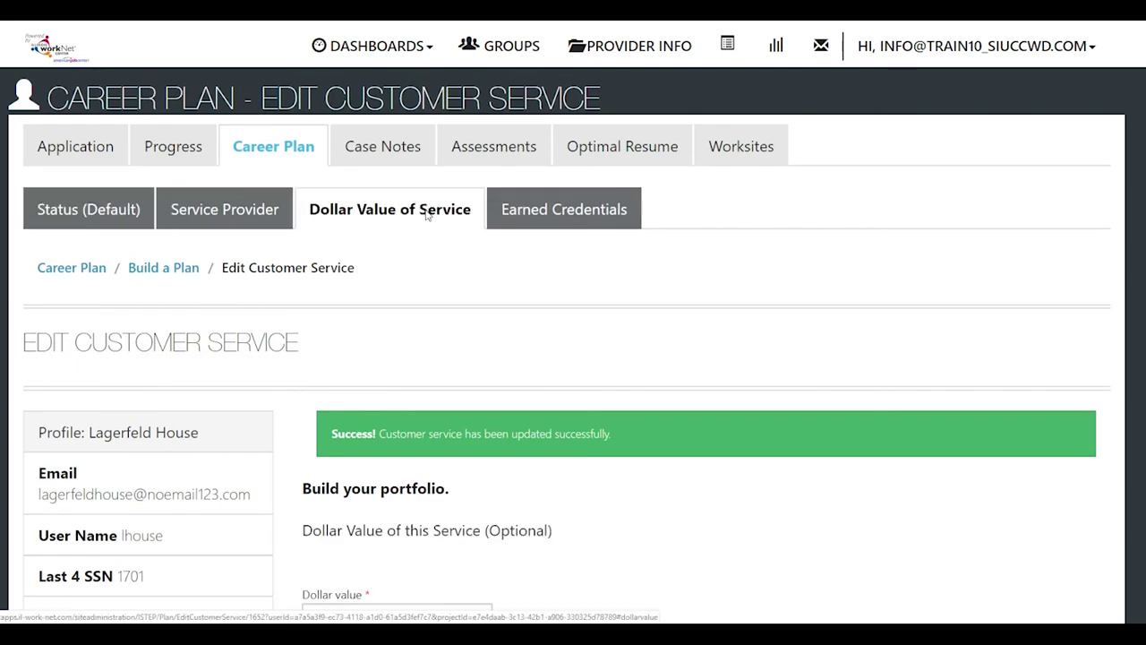
scroll(456, 391, "down", 3)
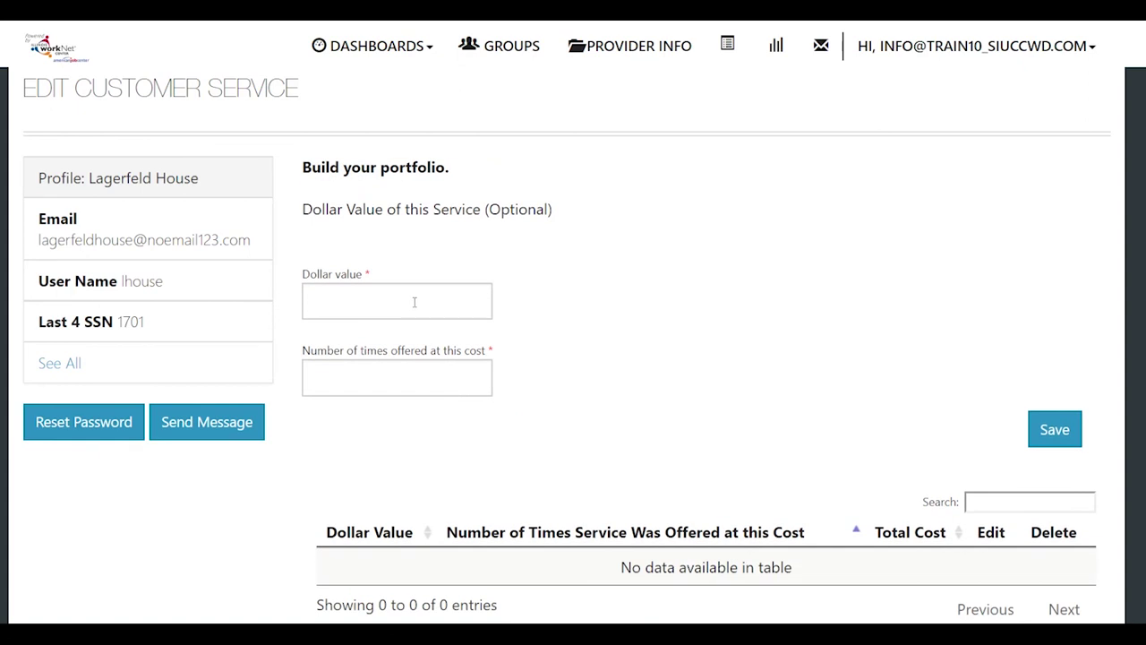
left_click(415, 302)
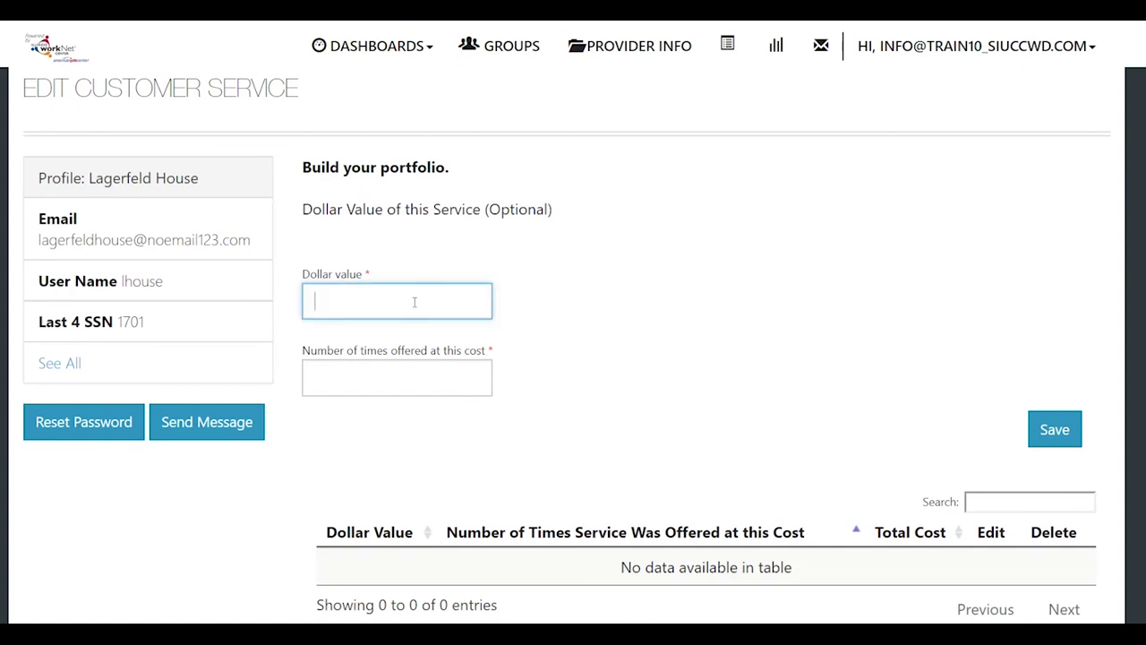
type("15.00")
left_click(394, 378)
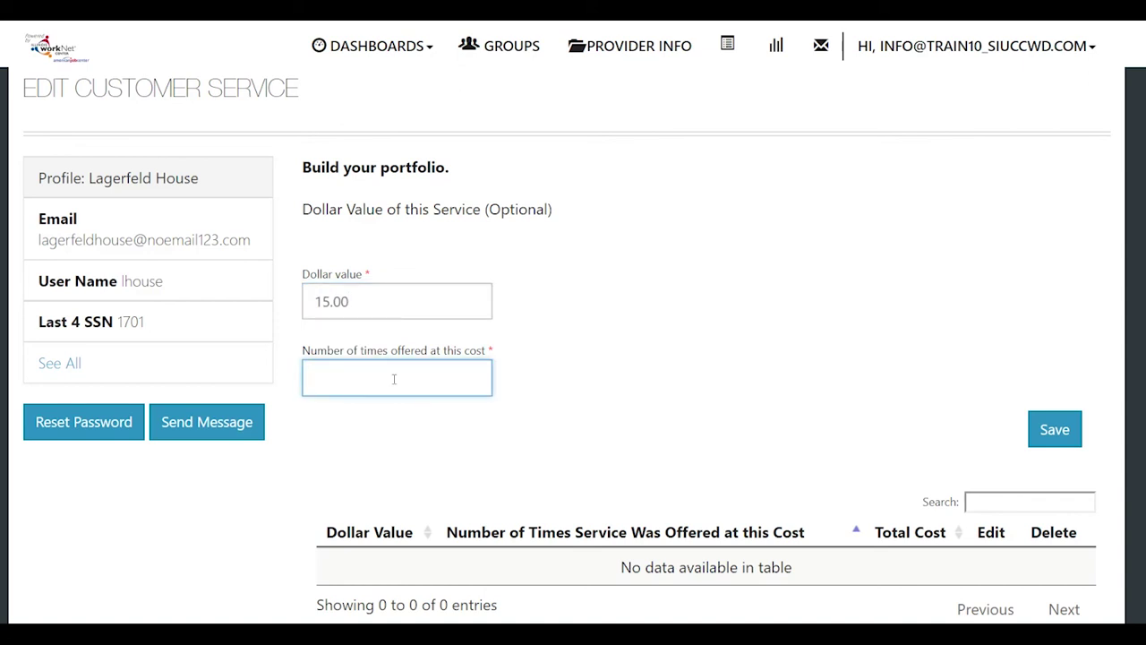
type("5")
left_click(1048, 429)
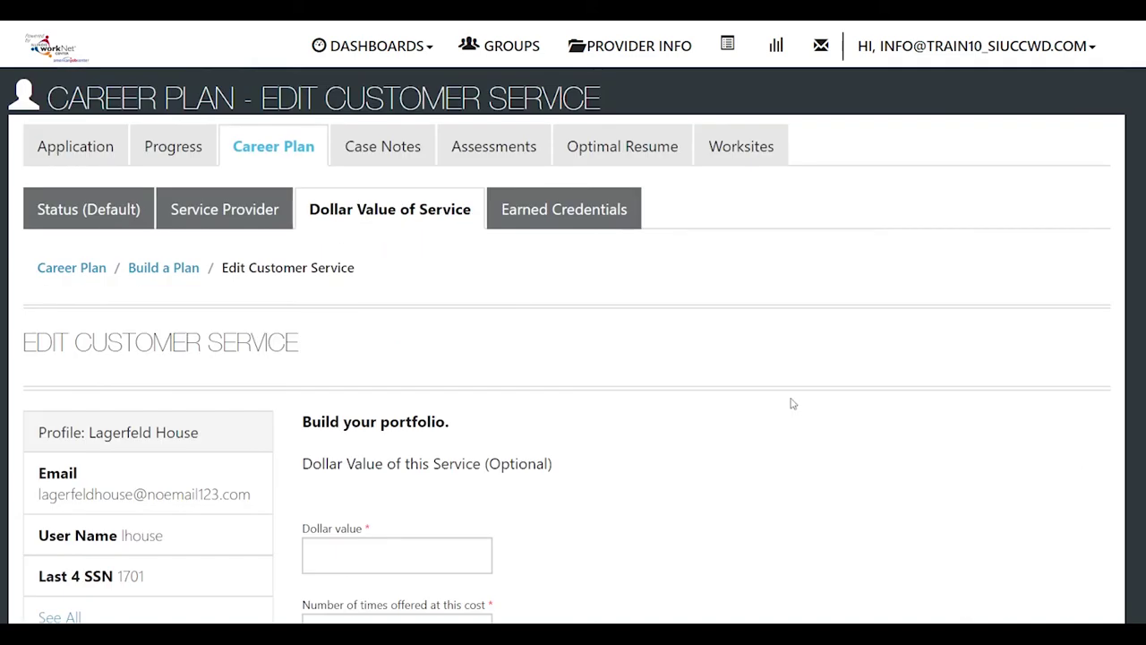
Step: Examine the service's earned credentials and the options for adding a credential
left_click(545, 212)
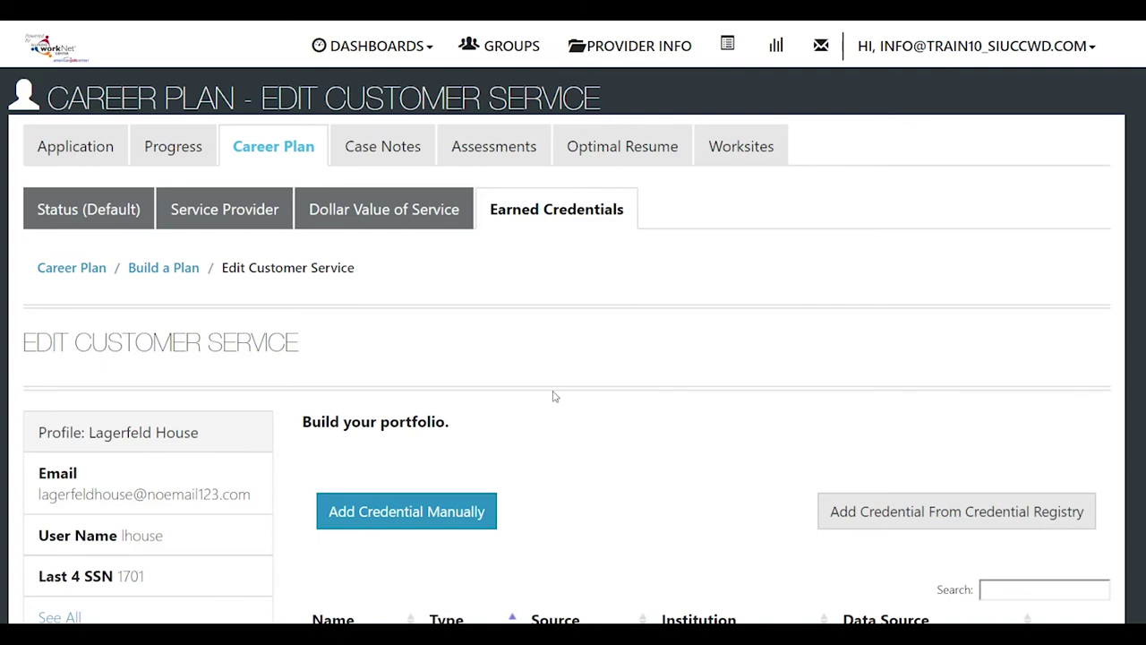
scroll(554, 396, "down", 2)
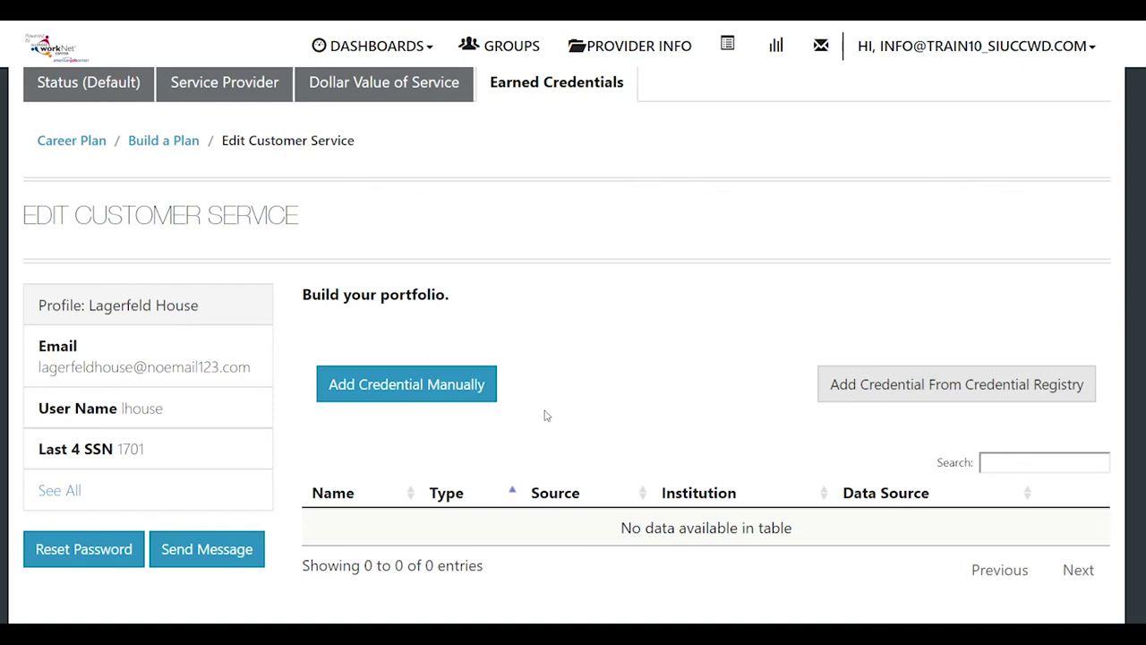
scroll(546, 415, "up", 2)
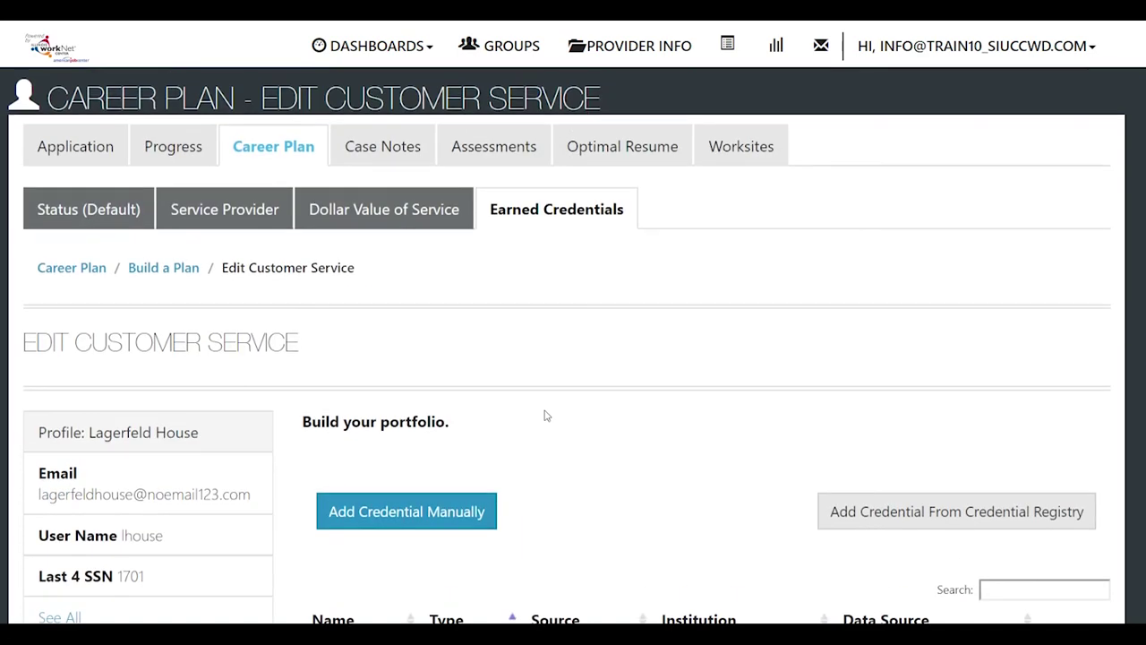